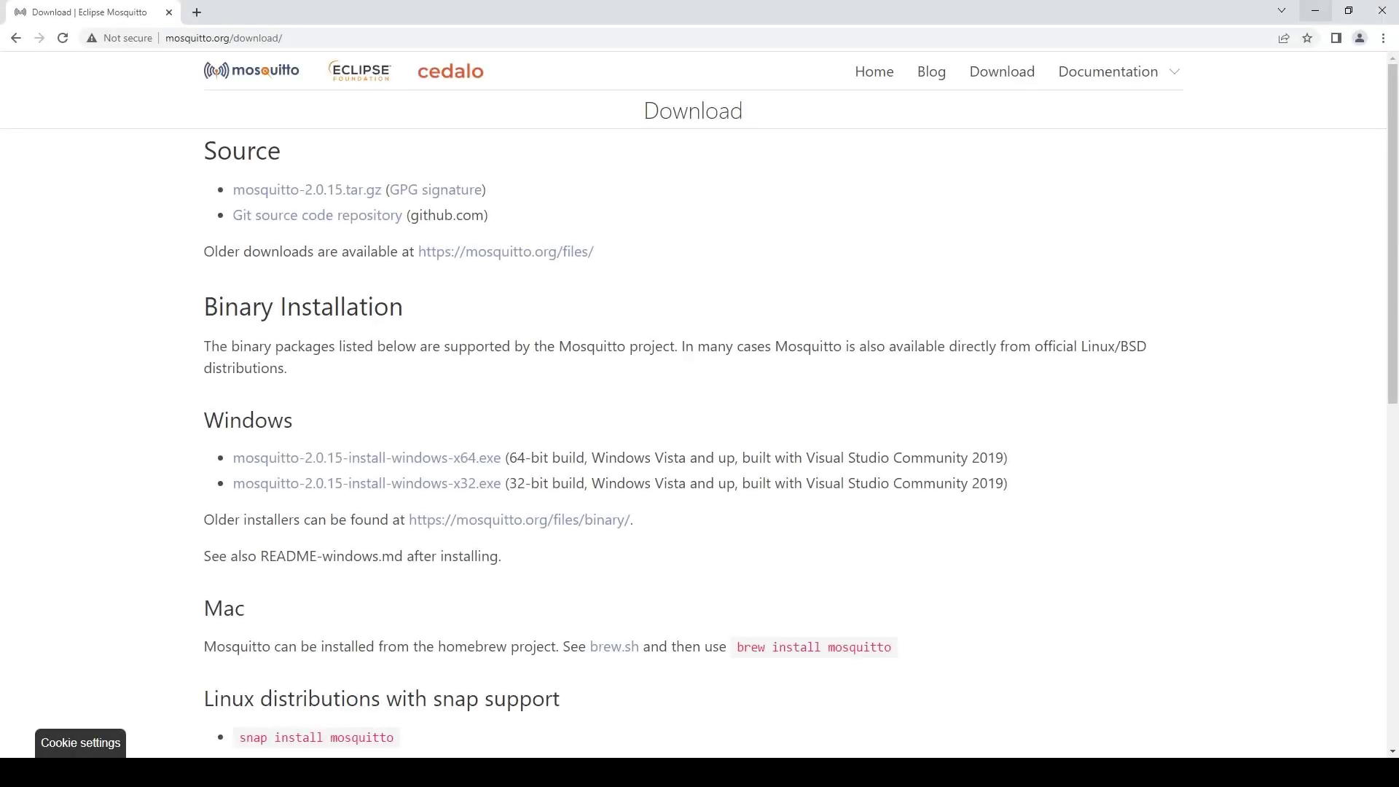
Step: Scroll through the Mosquitto download page in Chrome to the bottom
scroll(699, 402, "down", 1)
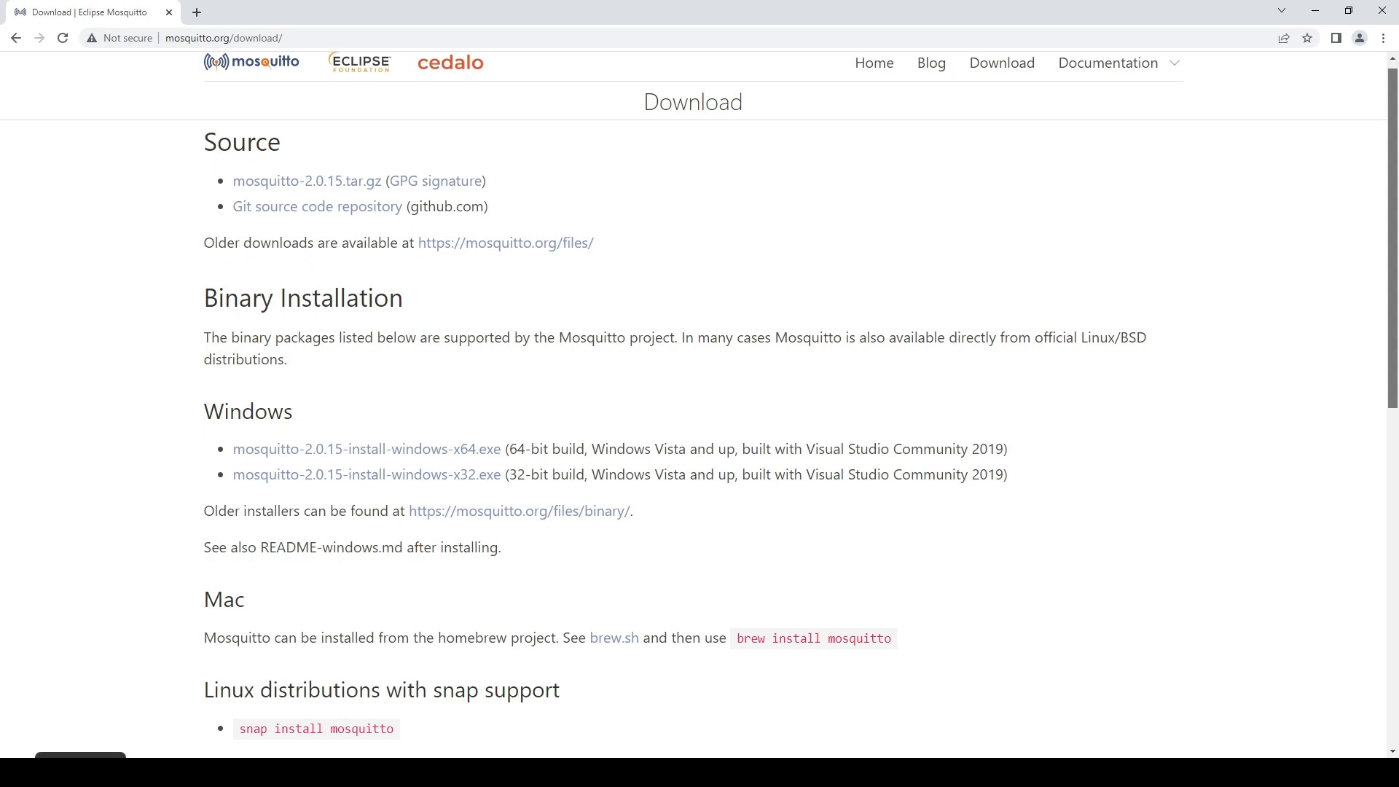
scroll(699, 402, "down", 1)
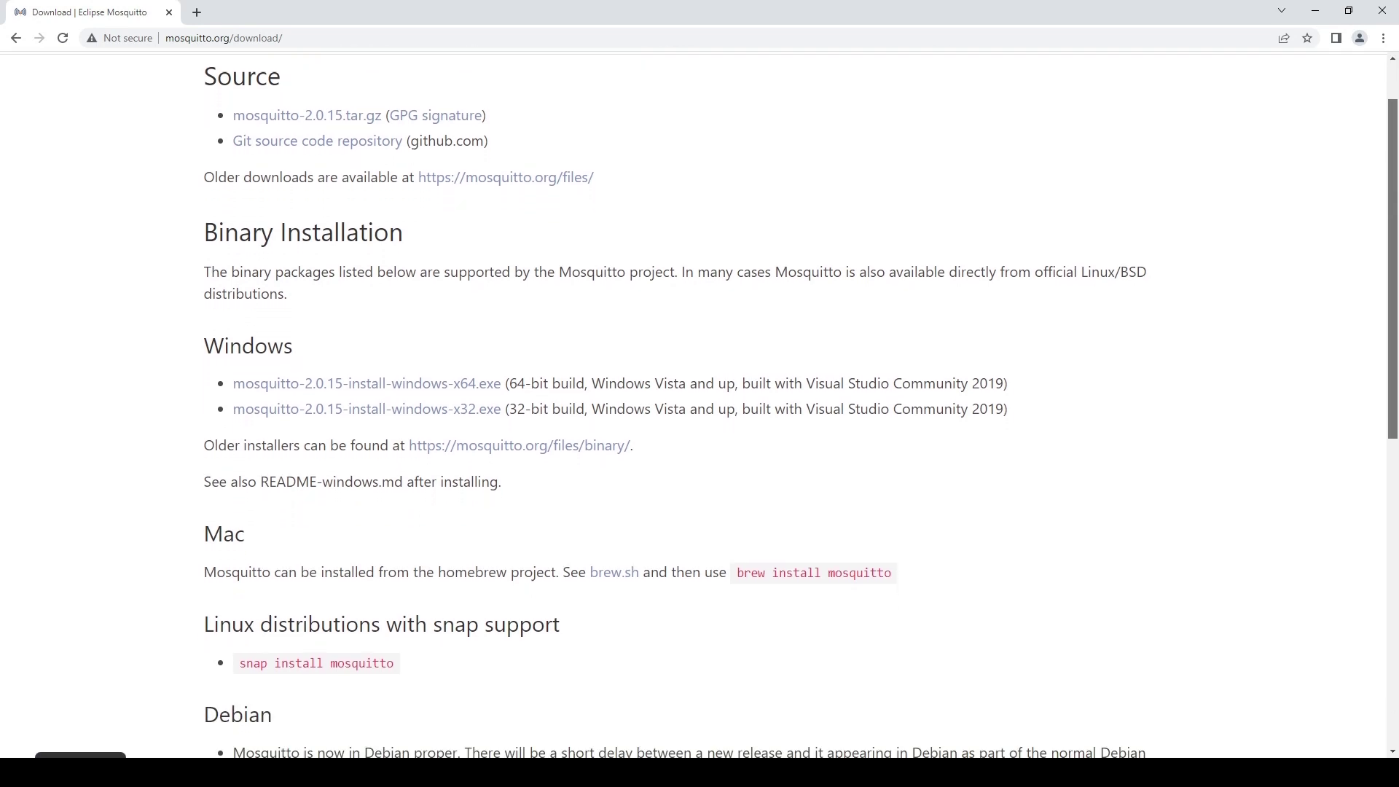
scroll(700, 402, "down", 2)
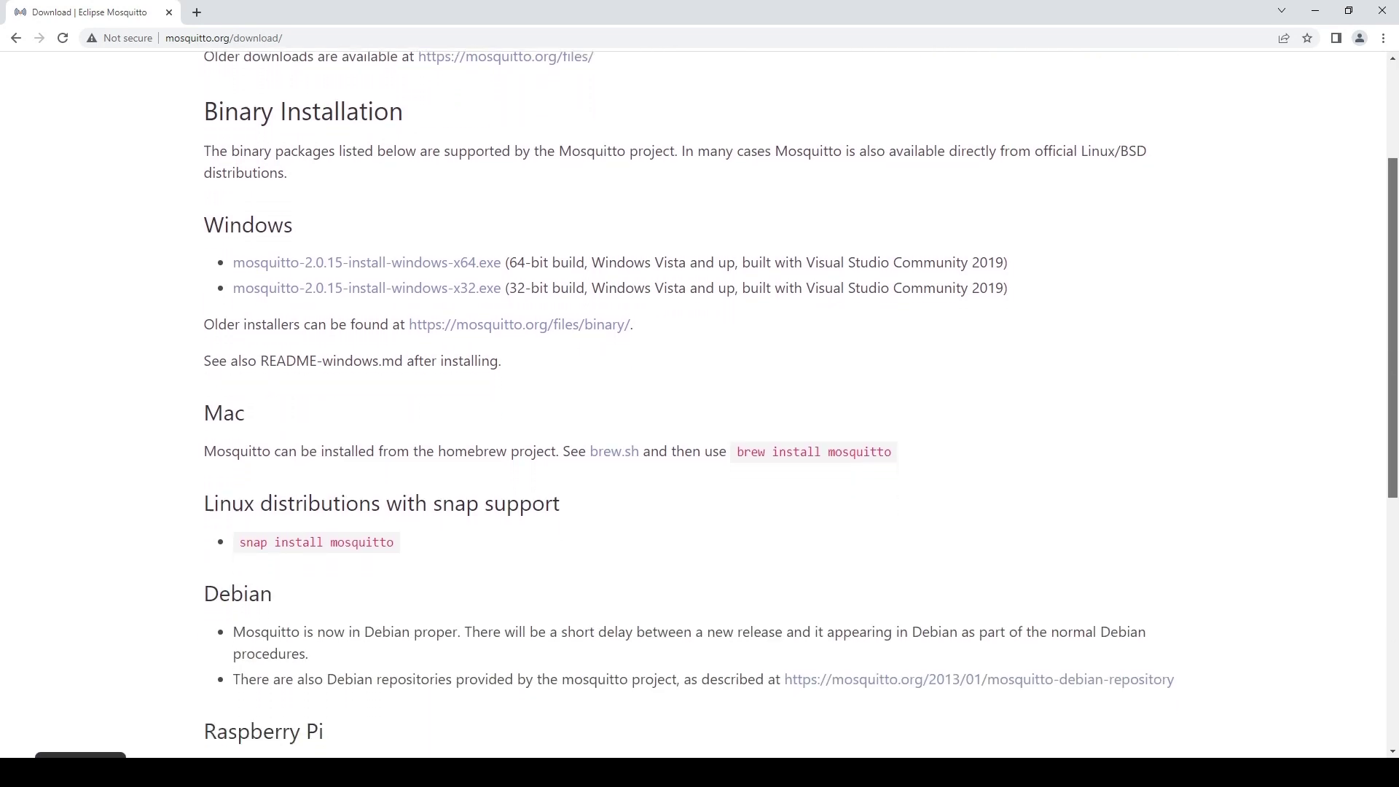
scroll(699, 402, "down", 1)
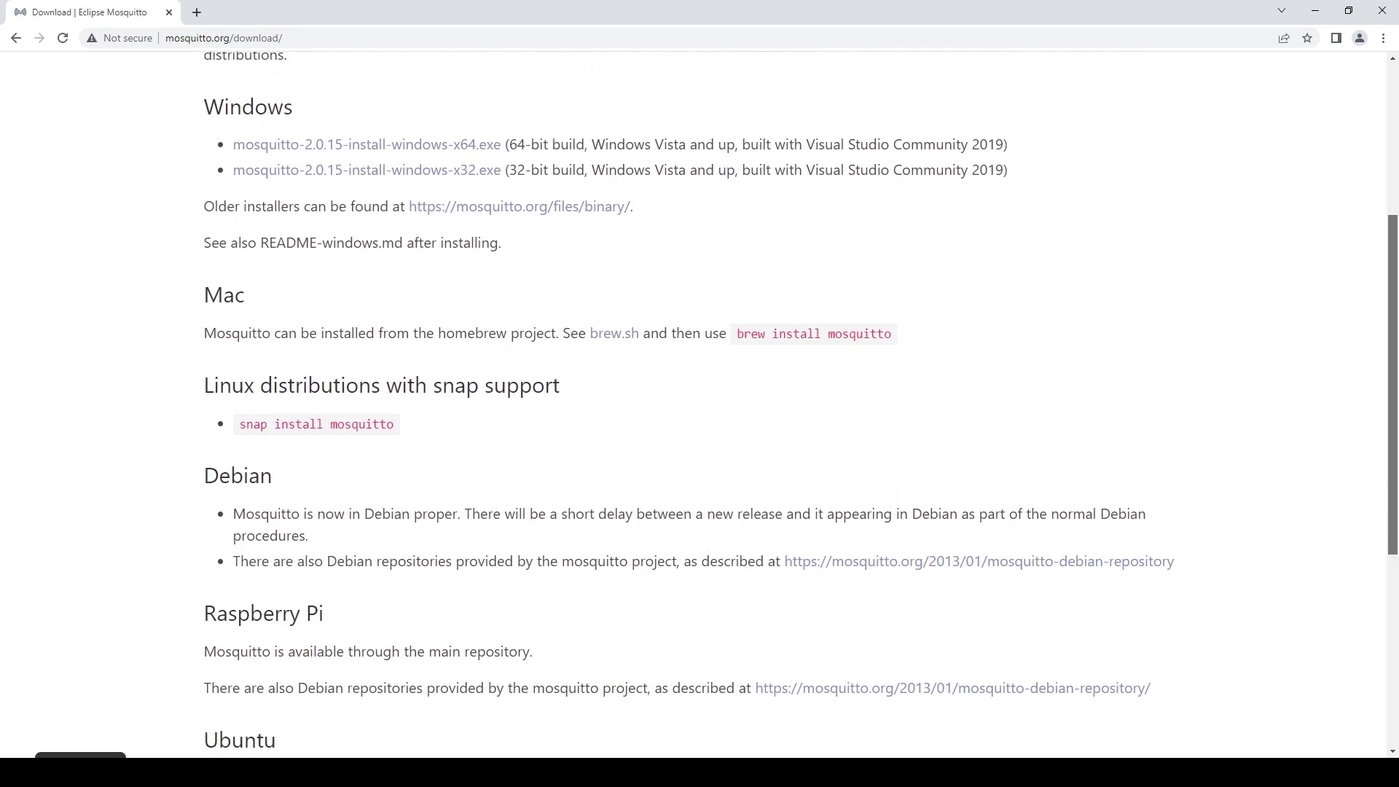
scroll(699, 403, "down", 2)
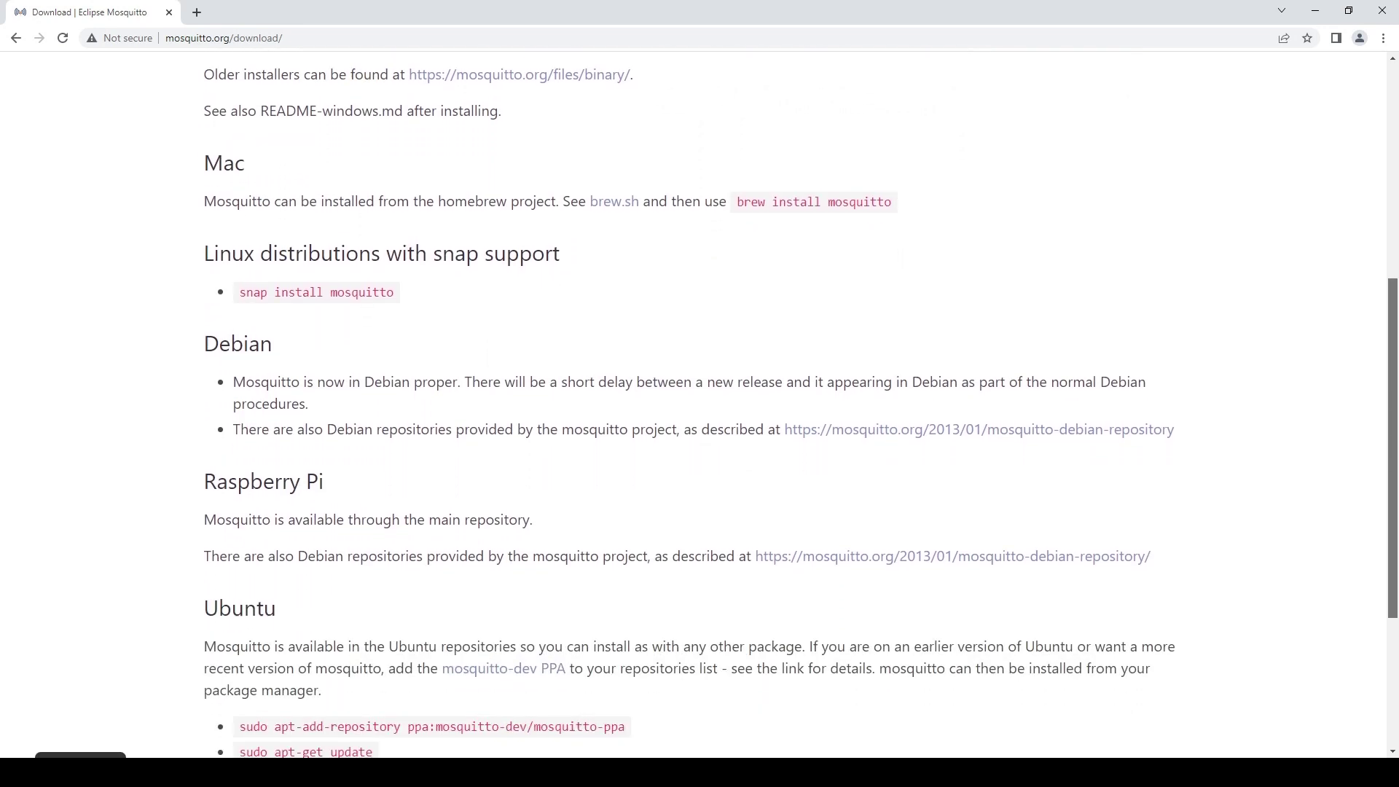
scroll(700, 403, "down", 2)
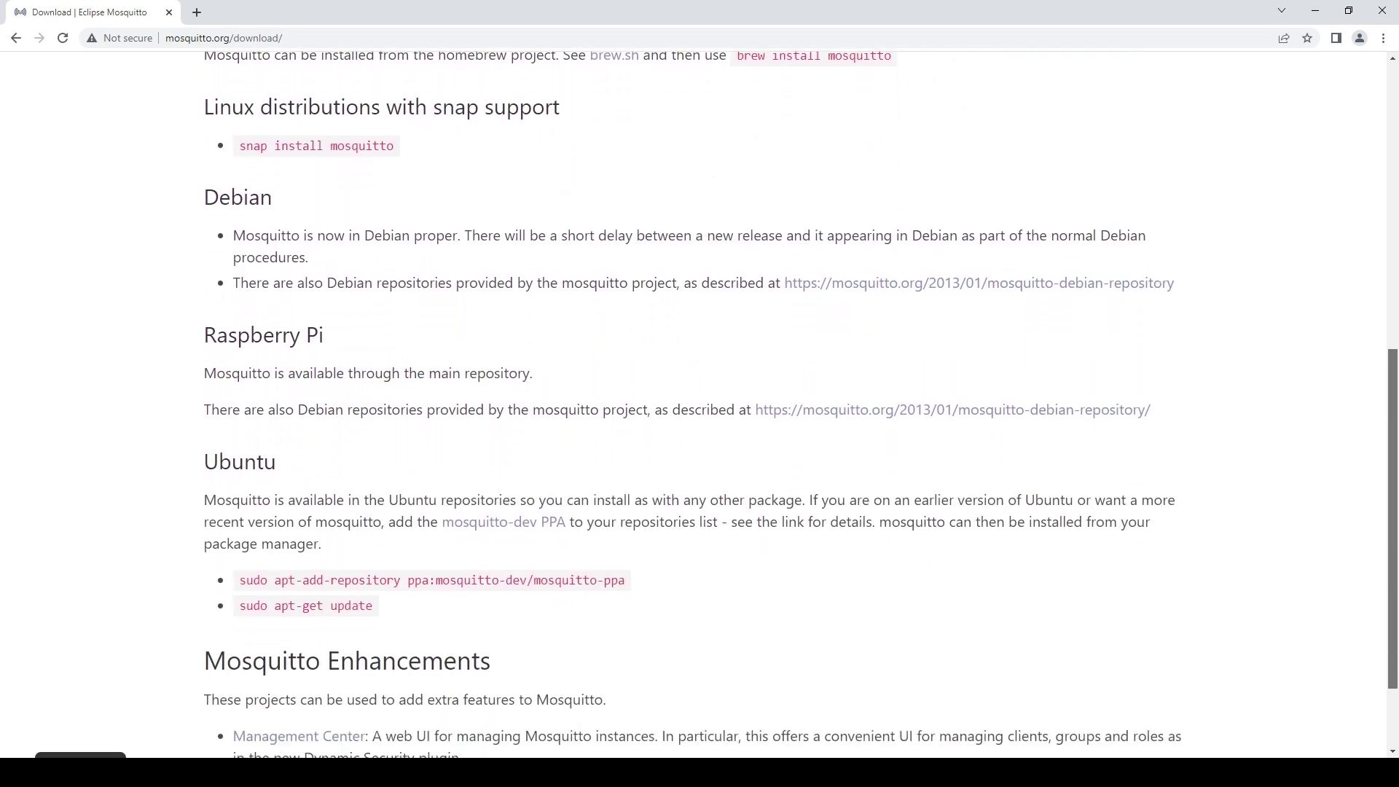
scroll(699, 402, "down", 2)
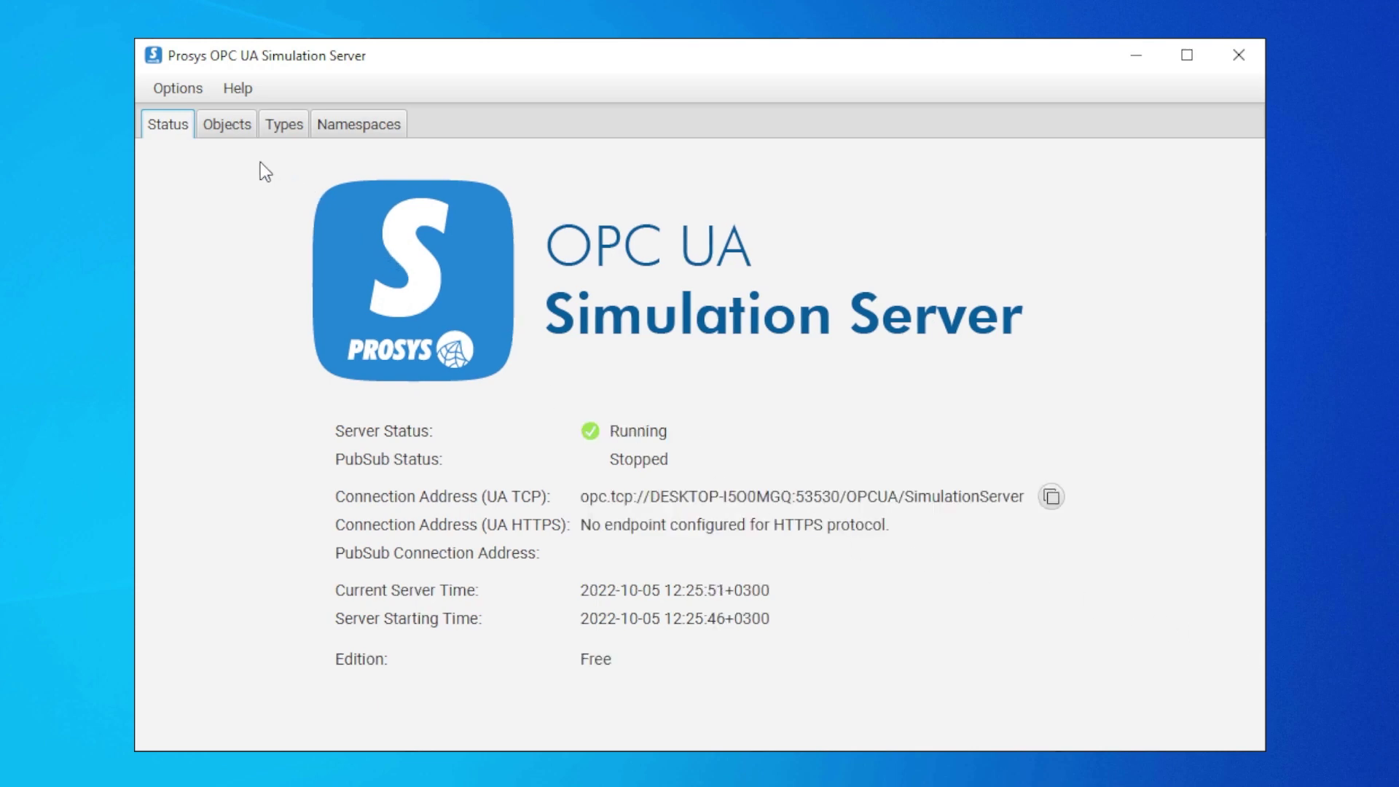
Step: Switch the server to Expert Mode and show the PubSub publisher settings
left_click(181, 93)
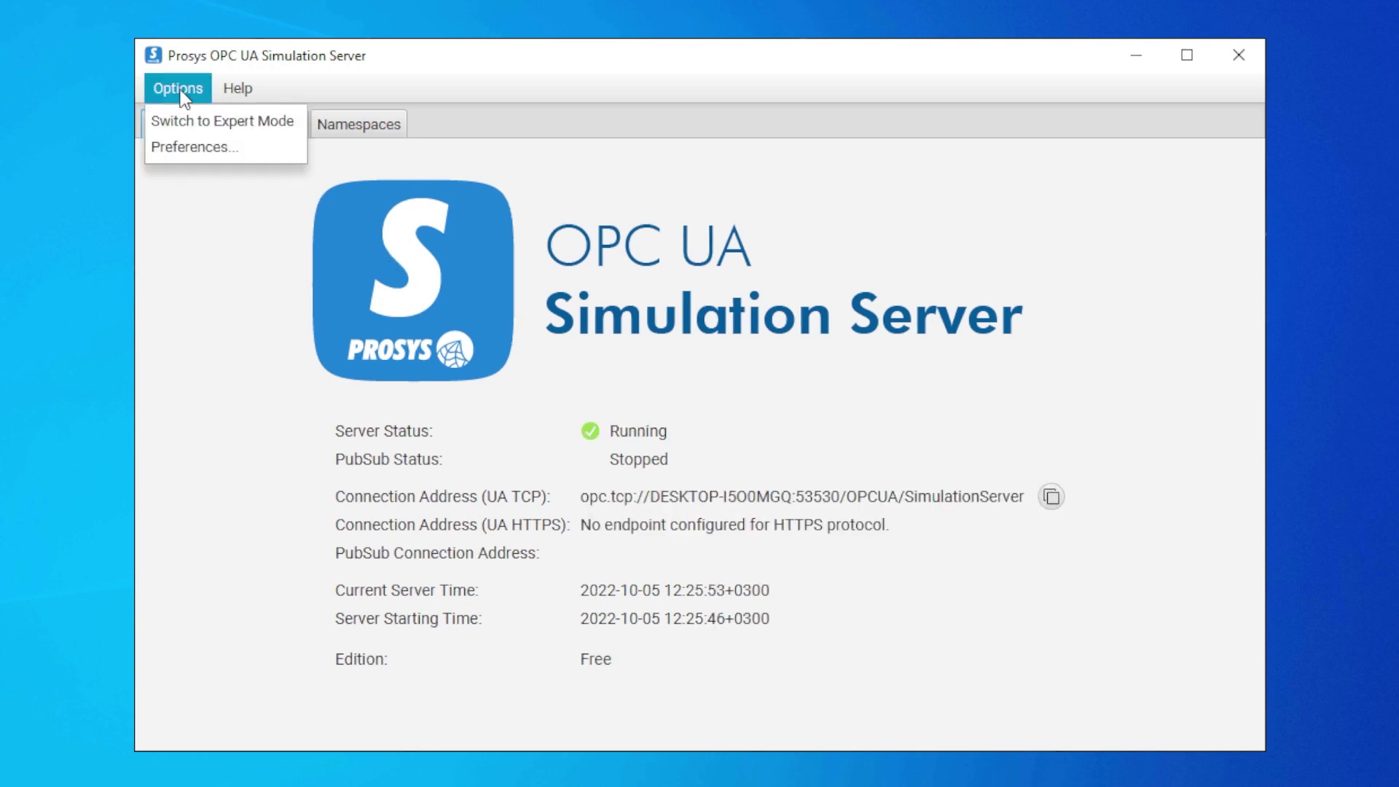
left_click(200, 125)
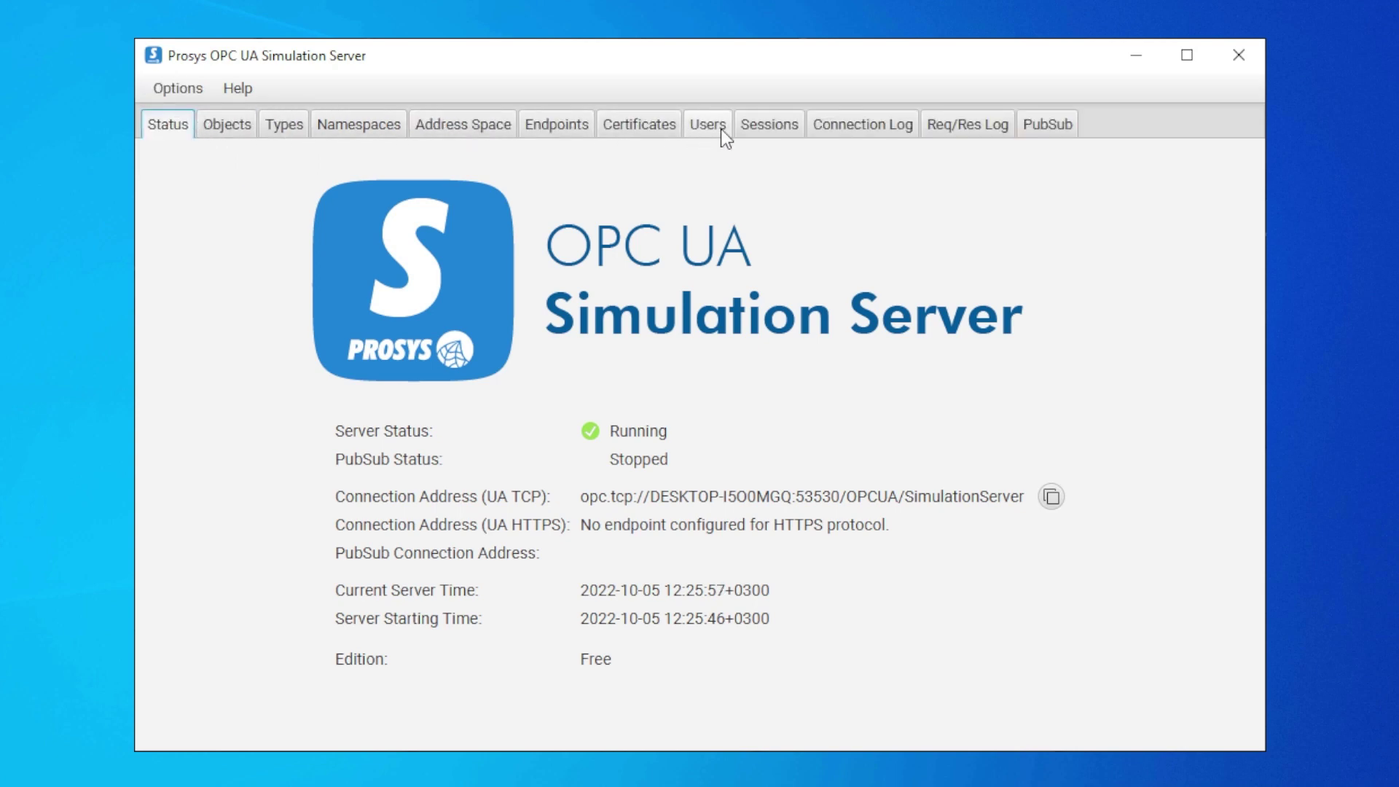
left_click(1050, 129)
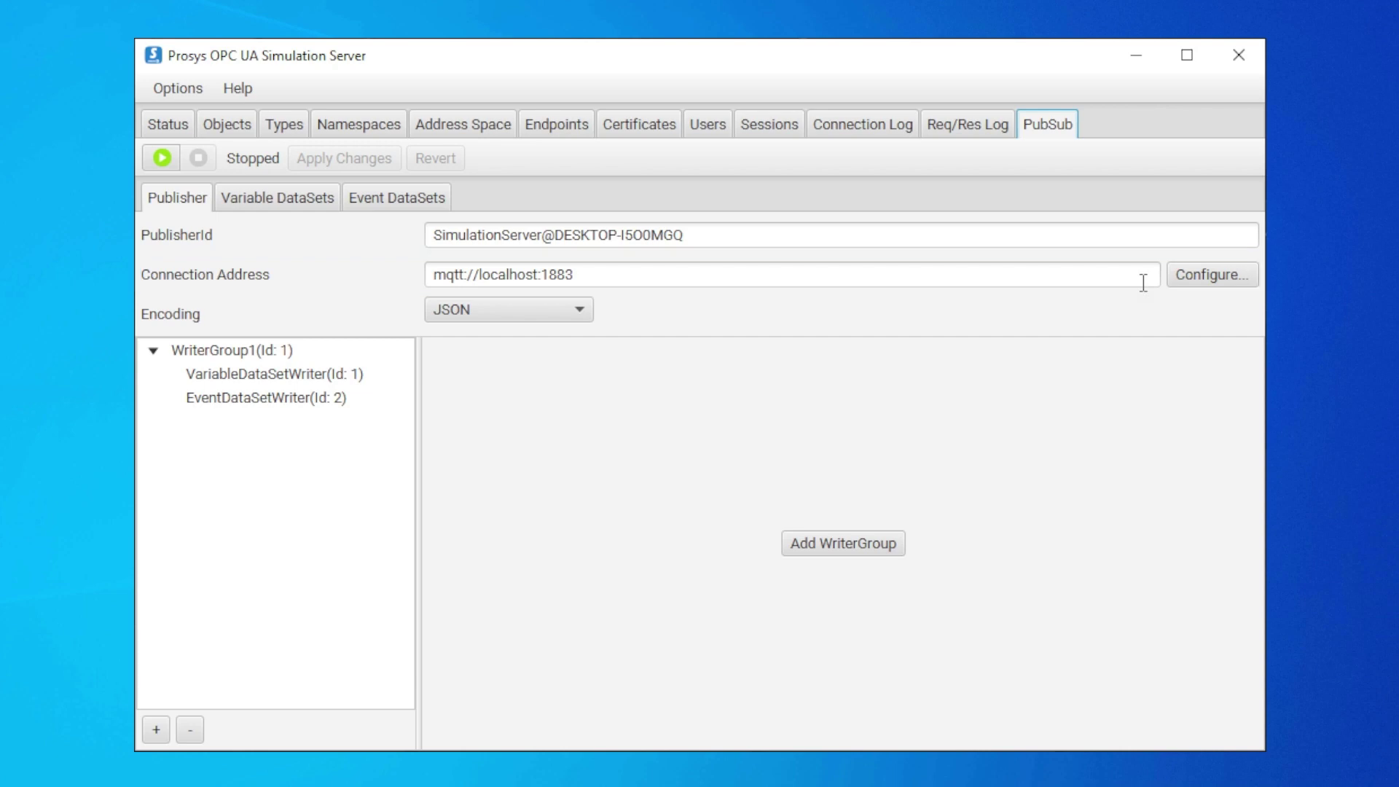
Step: Keep the publisher connection at mqtt, localhost, port 1883 with empty credentials, test it successfully, and accept it
left_click(1204, 272)
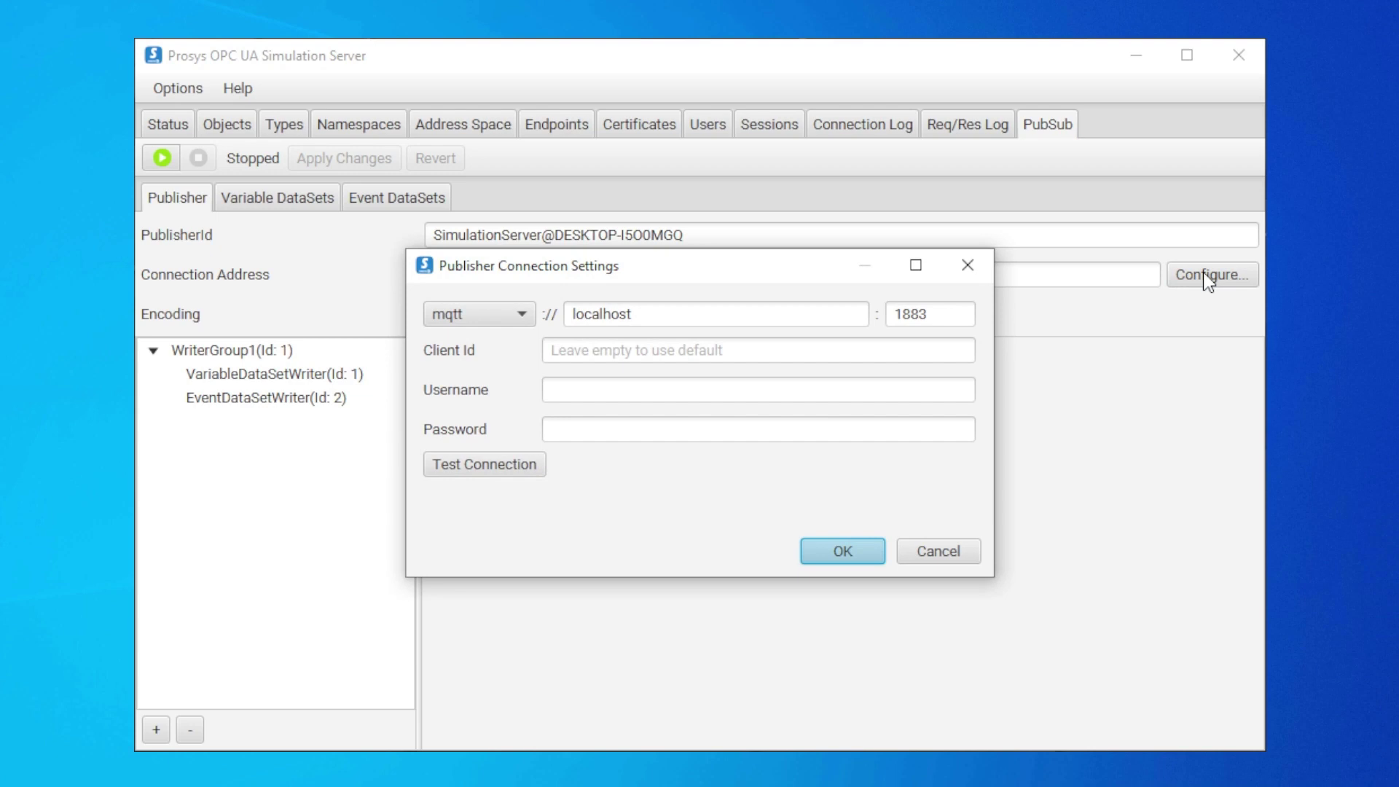
left_click(507, 313)
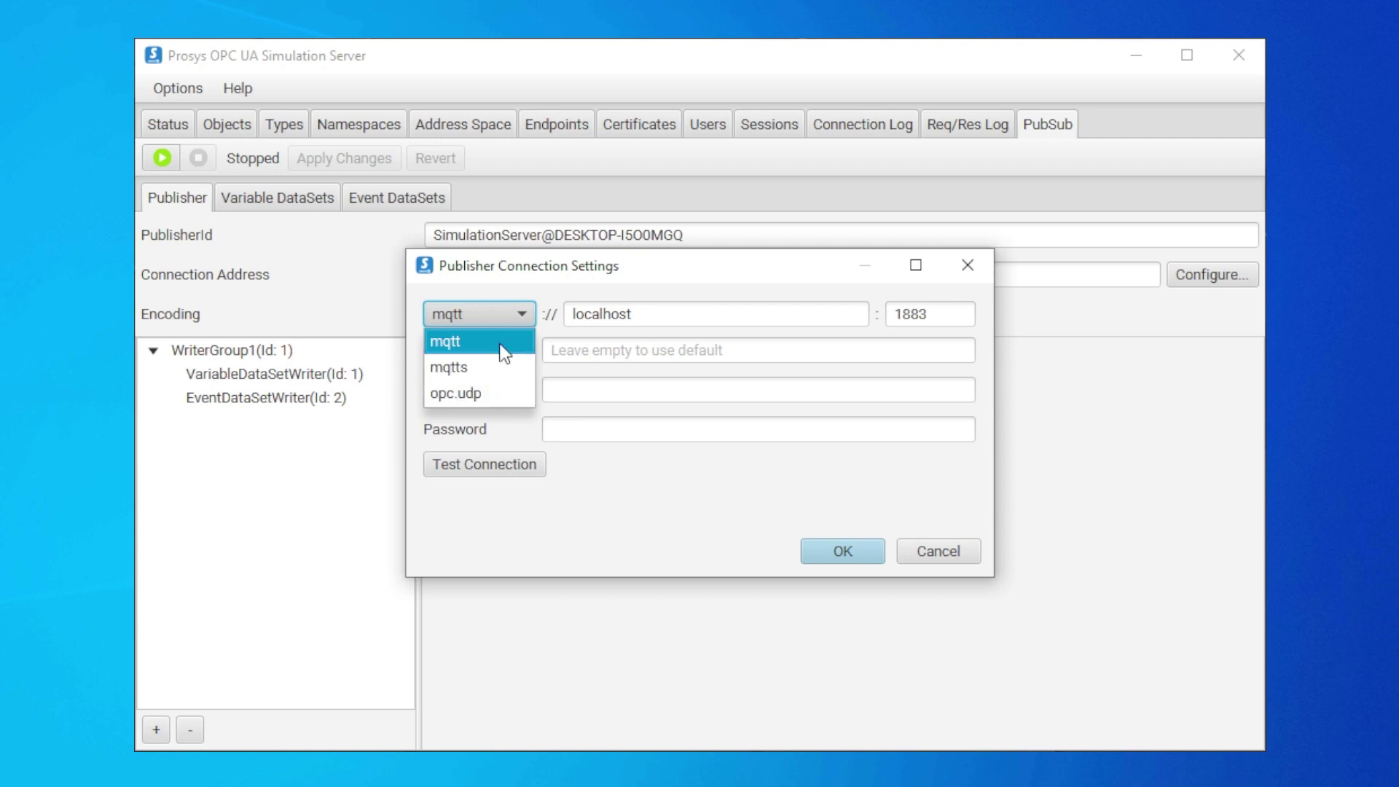
left_click(503, 350)
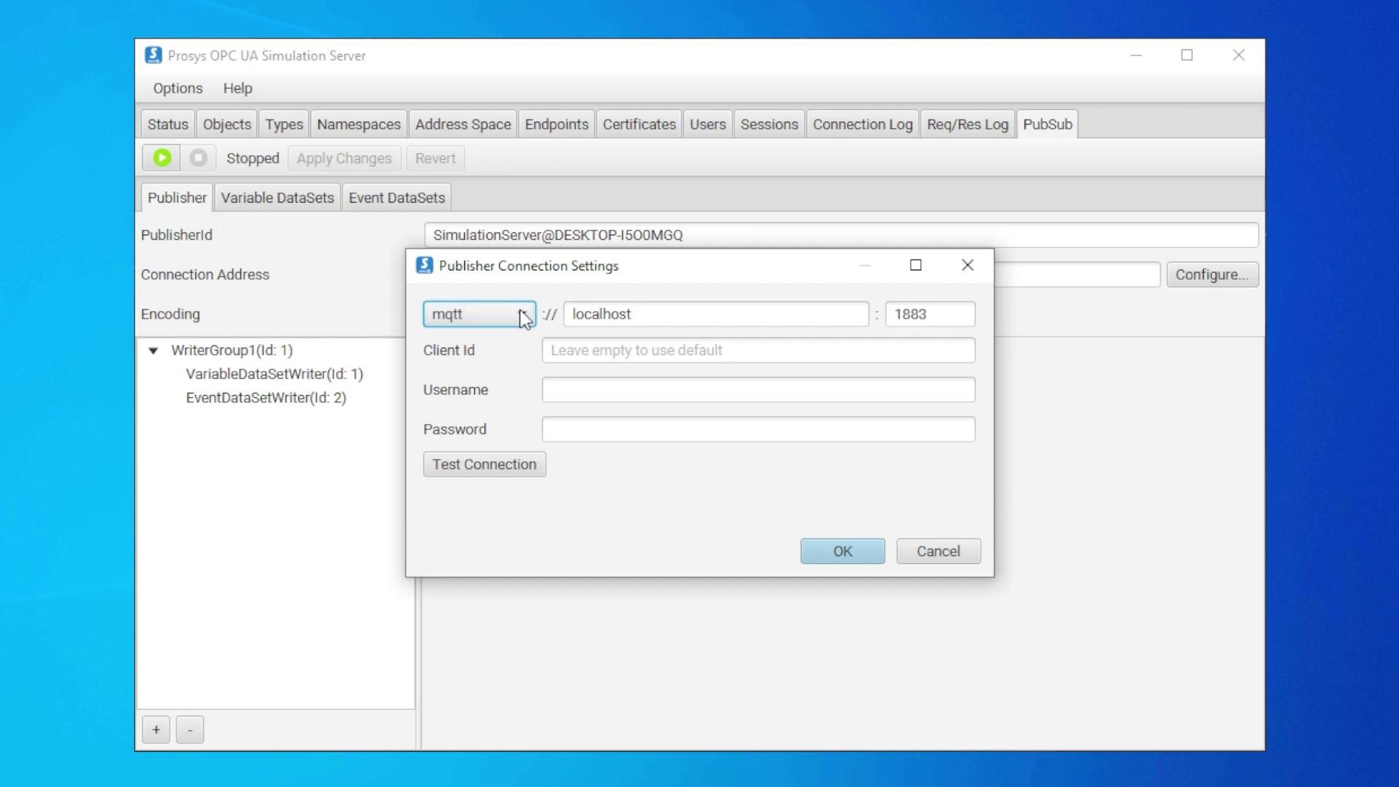
left_click_drag(640, 313, 553, 313)
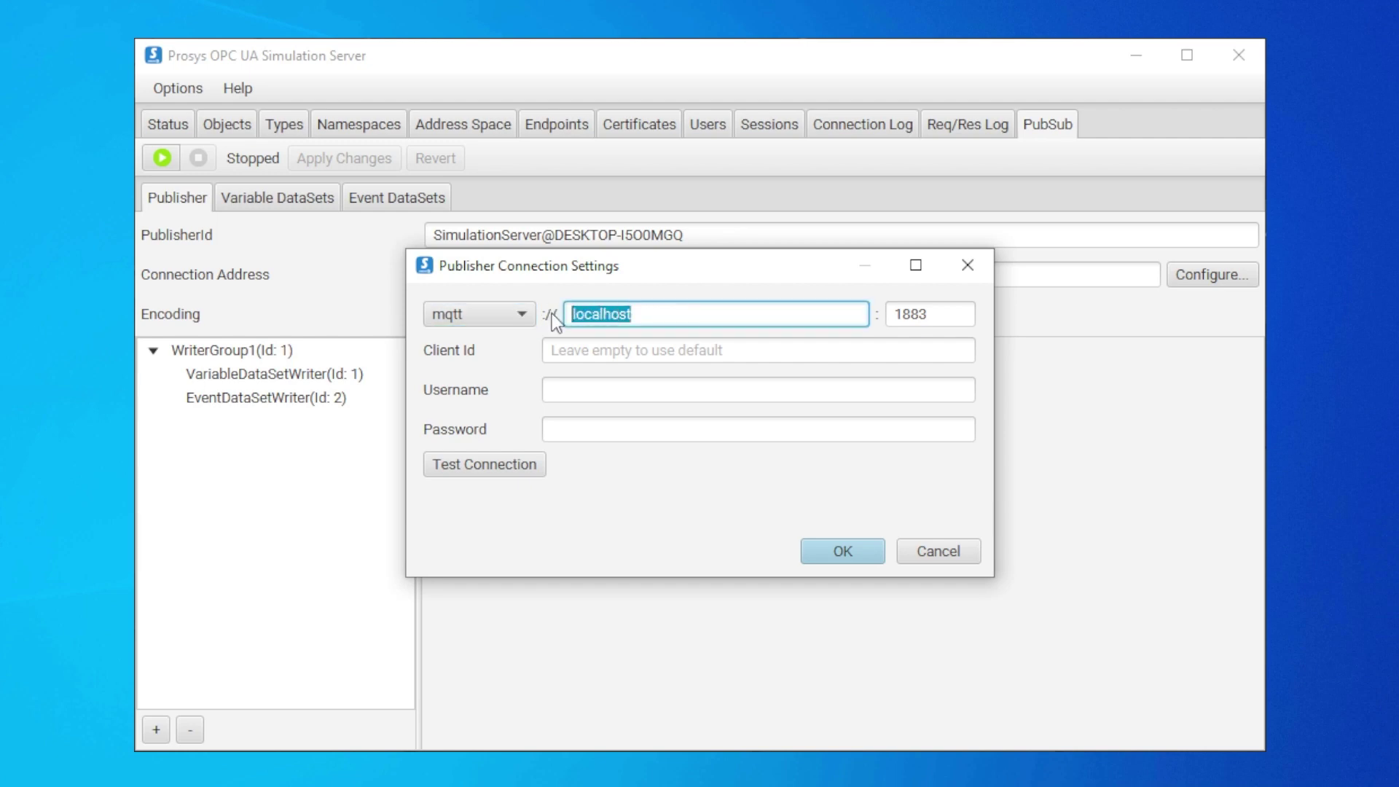
left_click(667, 311)
key("Tab")
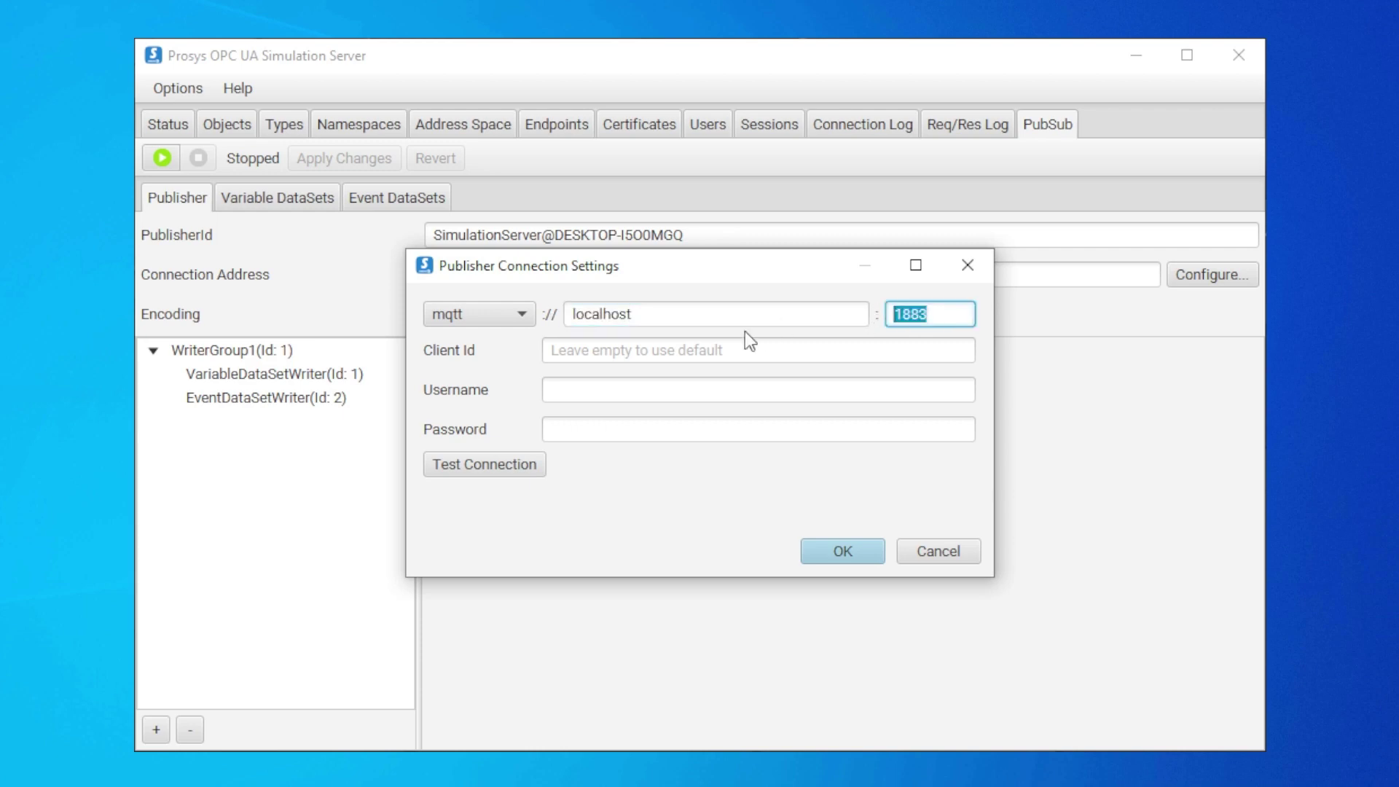
left_click(635, 349)
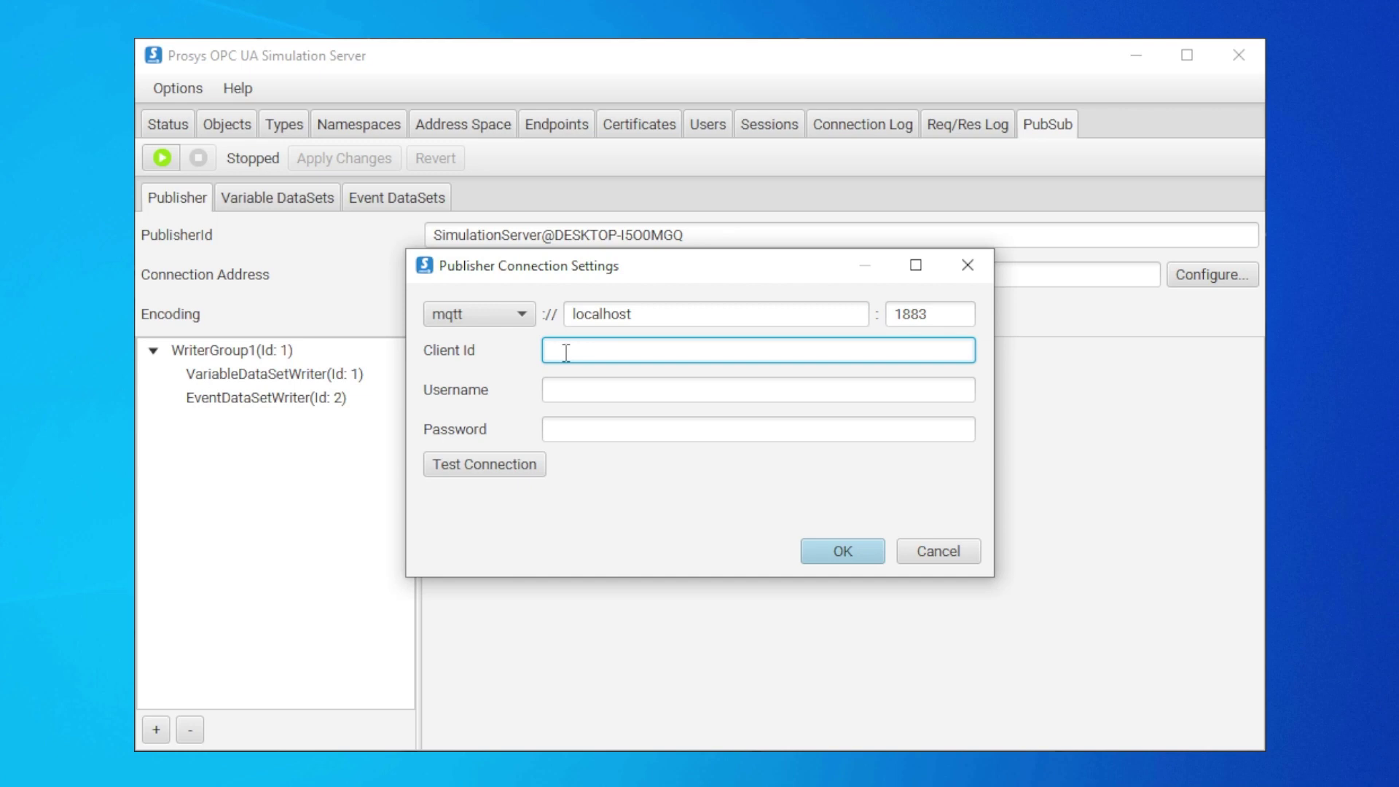
left_click(572, 390)
left_click(581, 434)
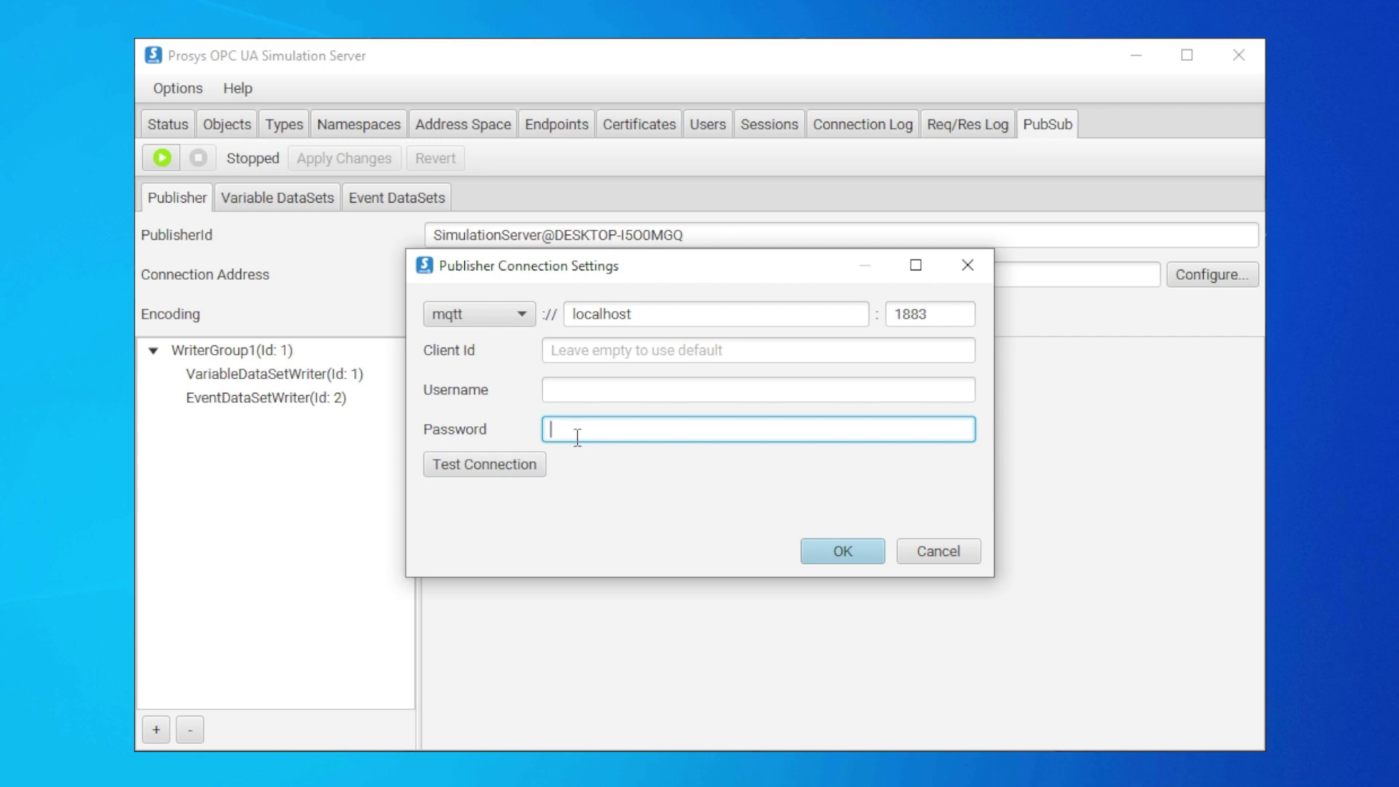
left_click(506, 468)
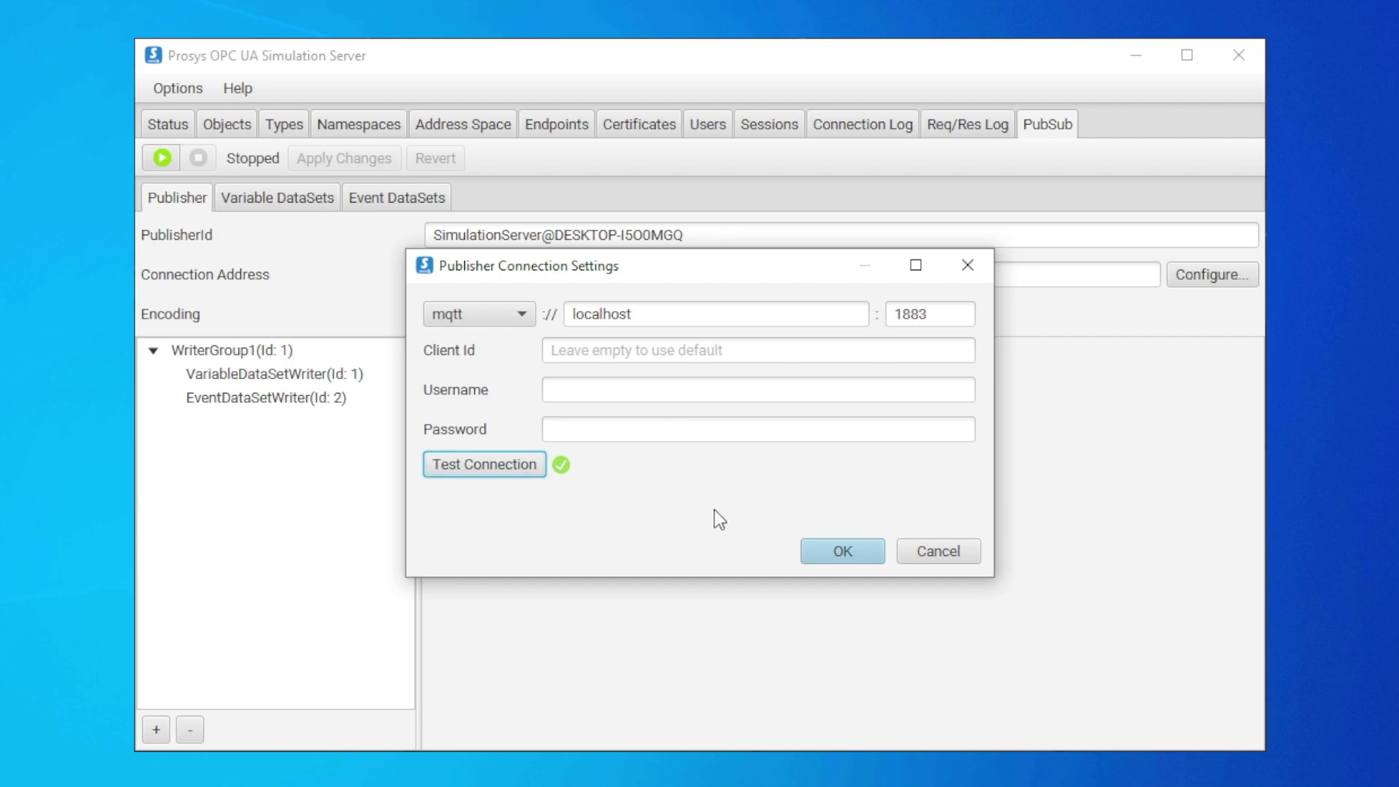
left_click(831, 545)
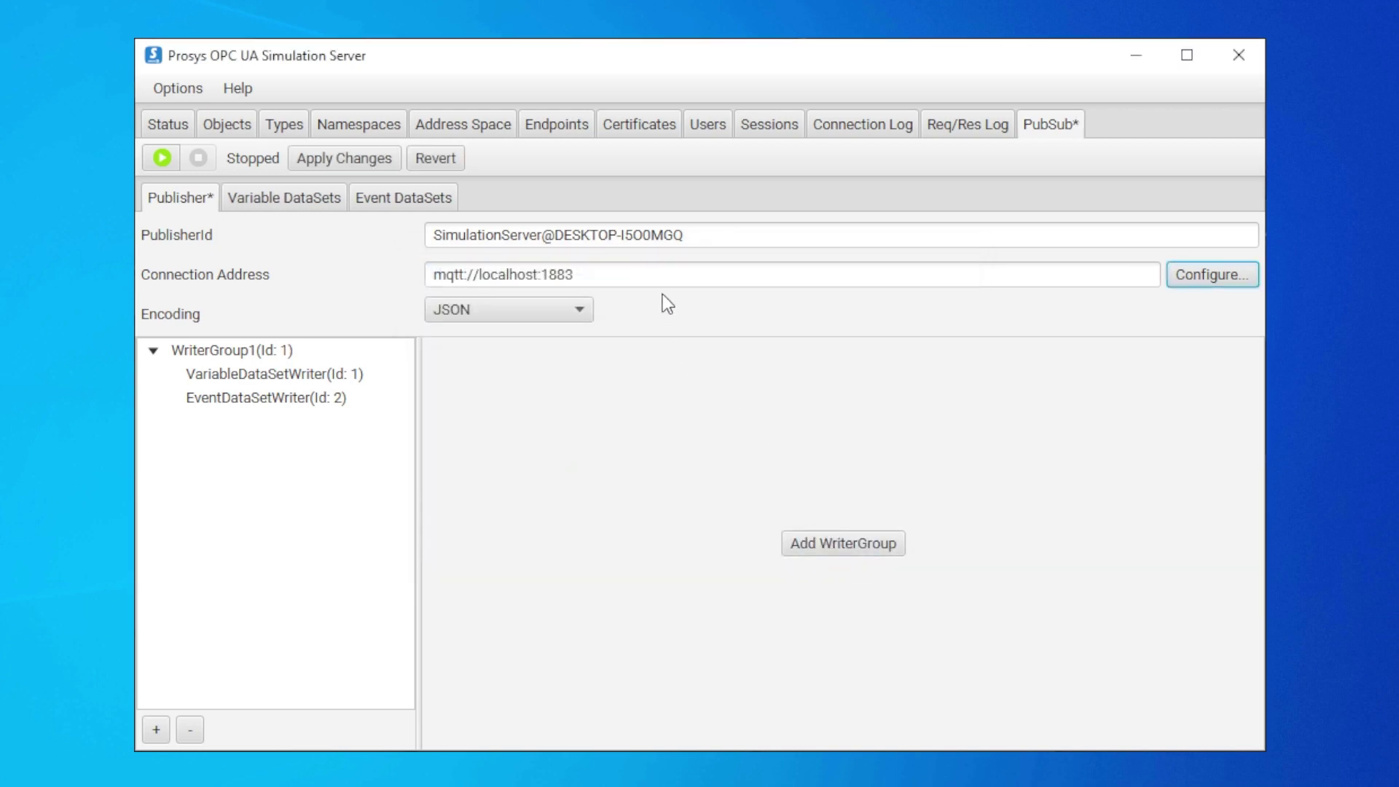
Step: Keep JSON as the message encoding and select WriterGroup1 to view its settings
left_click(569, 307)
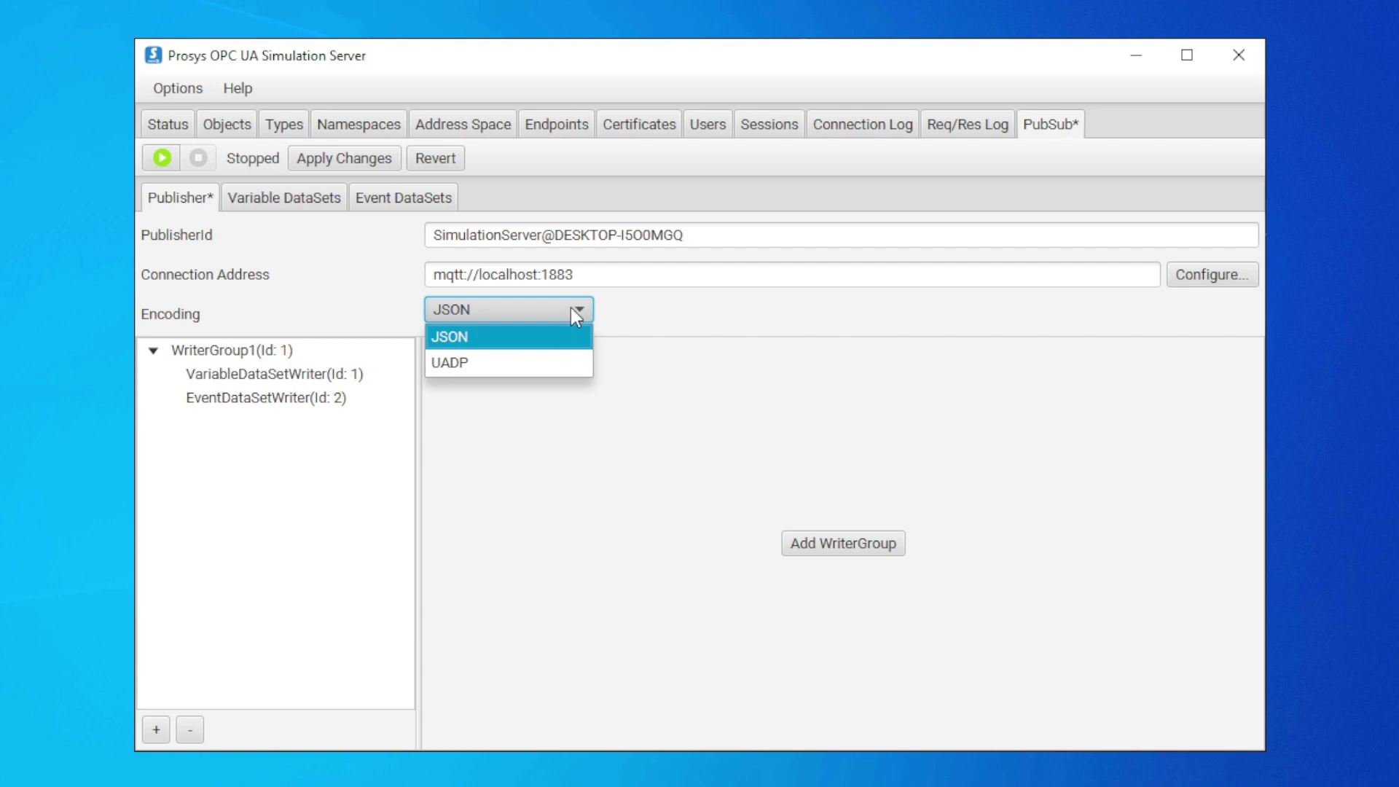
left_click(571, 308)
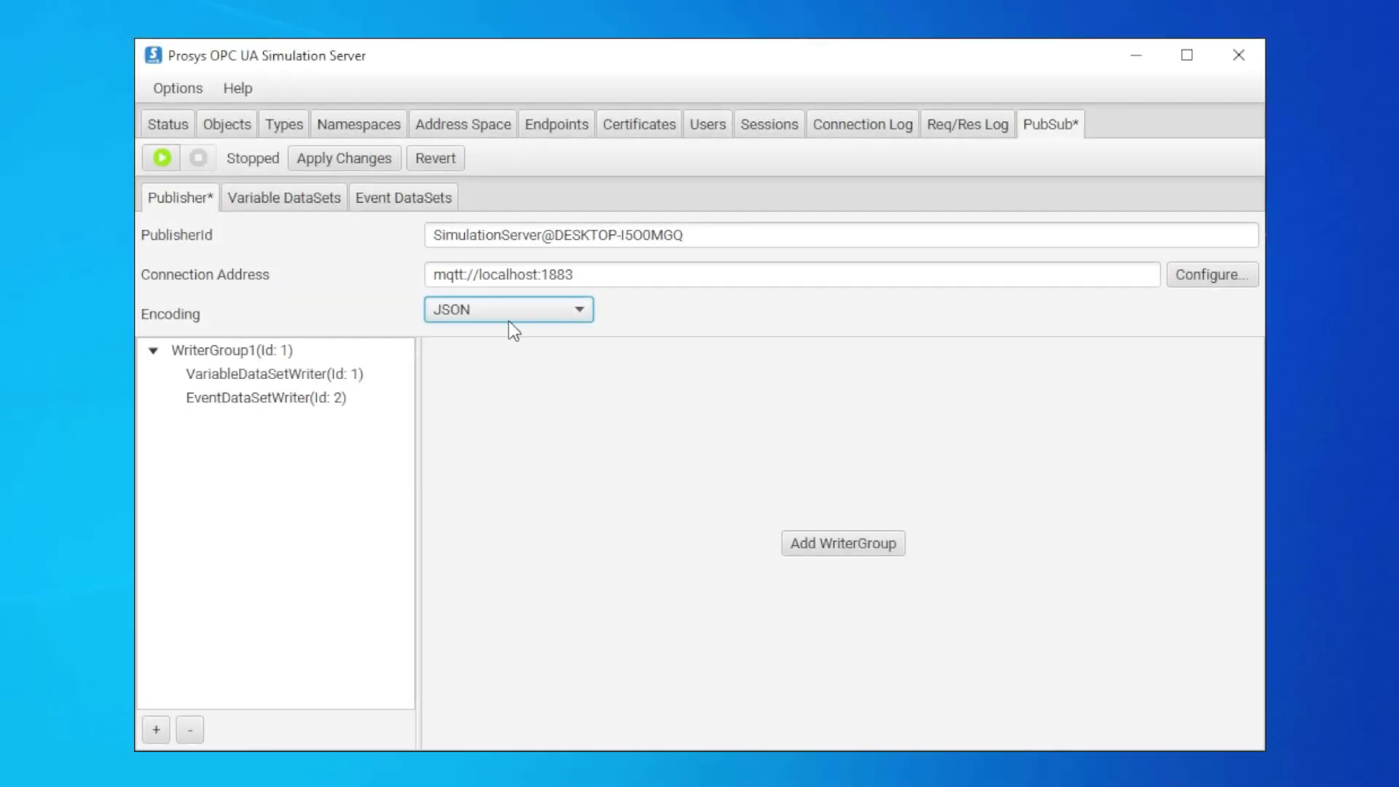
left_click(274, 357)
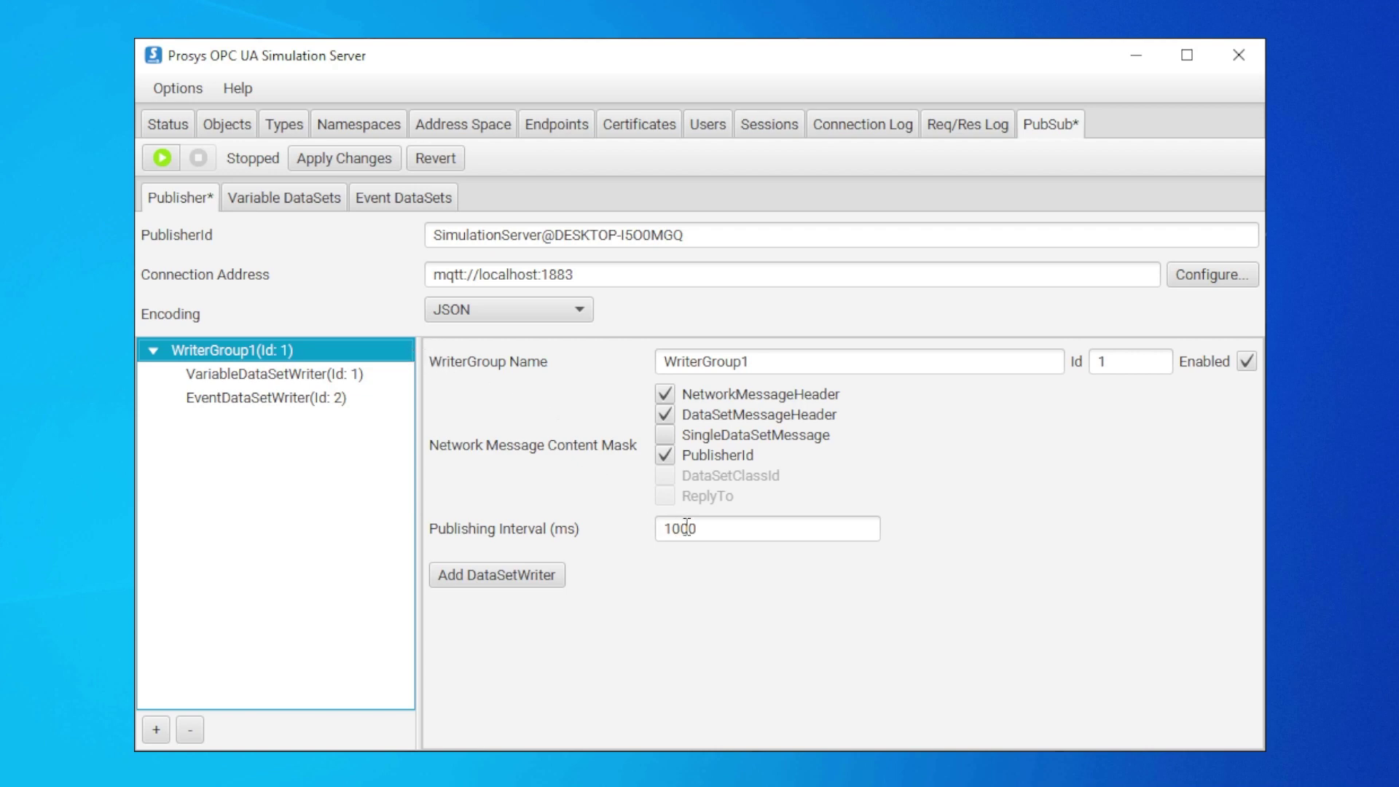
Step: Leave WriterGroup1's publishing interval at 1000 ms and review its two dataset writers
left_click_drag(728, 534, 645, 531)
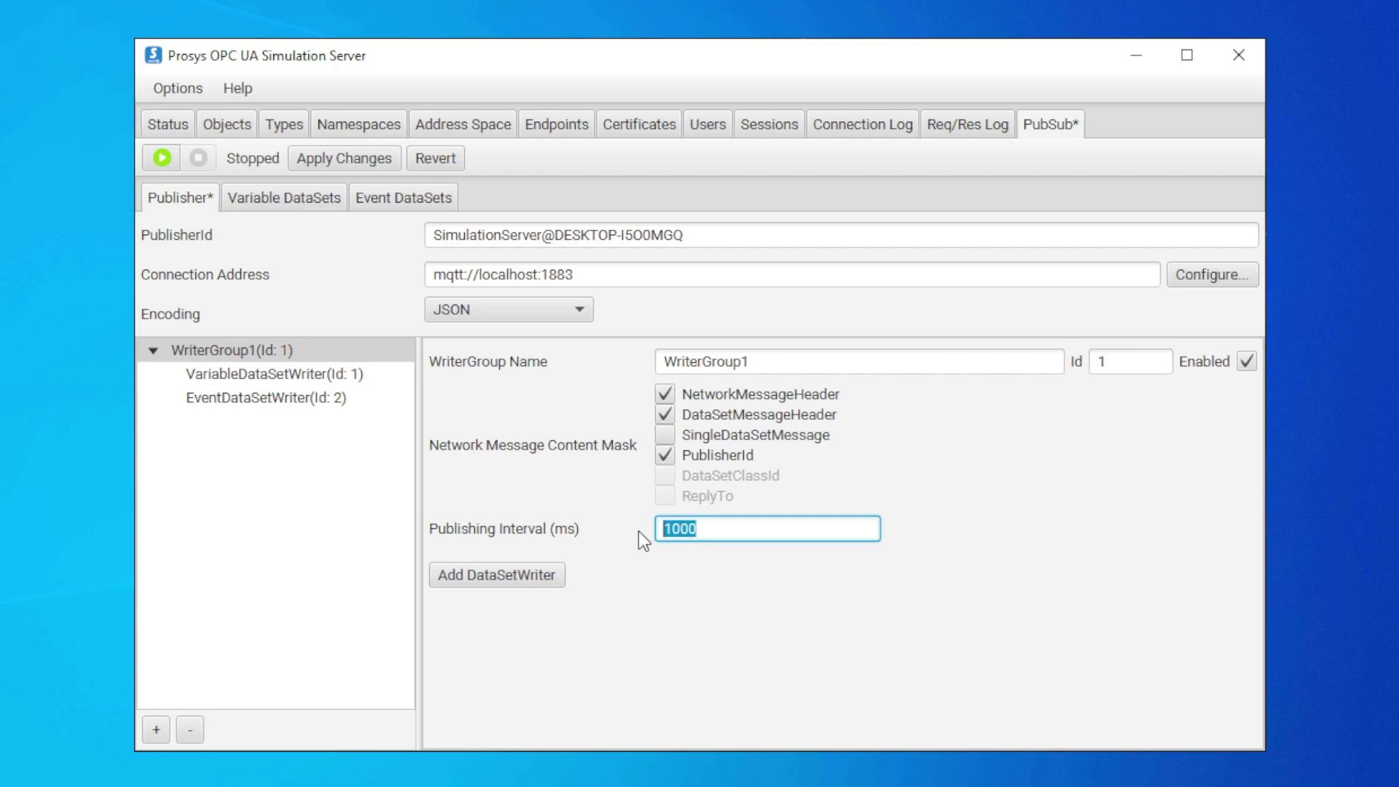
left_click(638, 531)
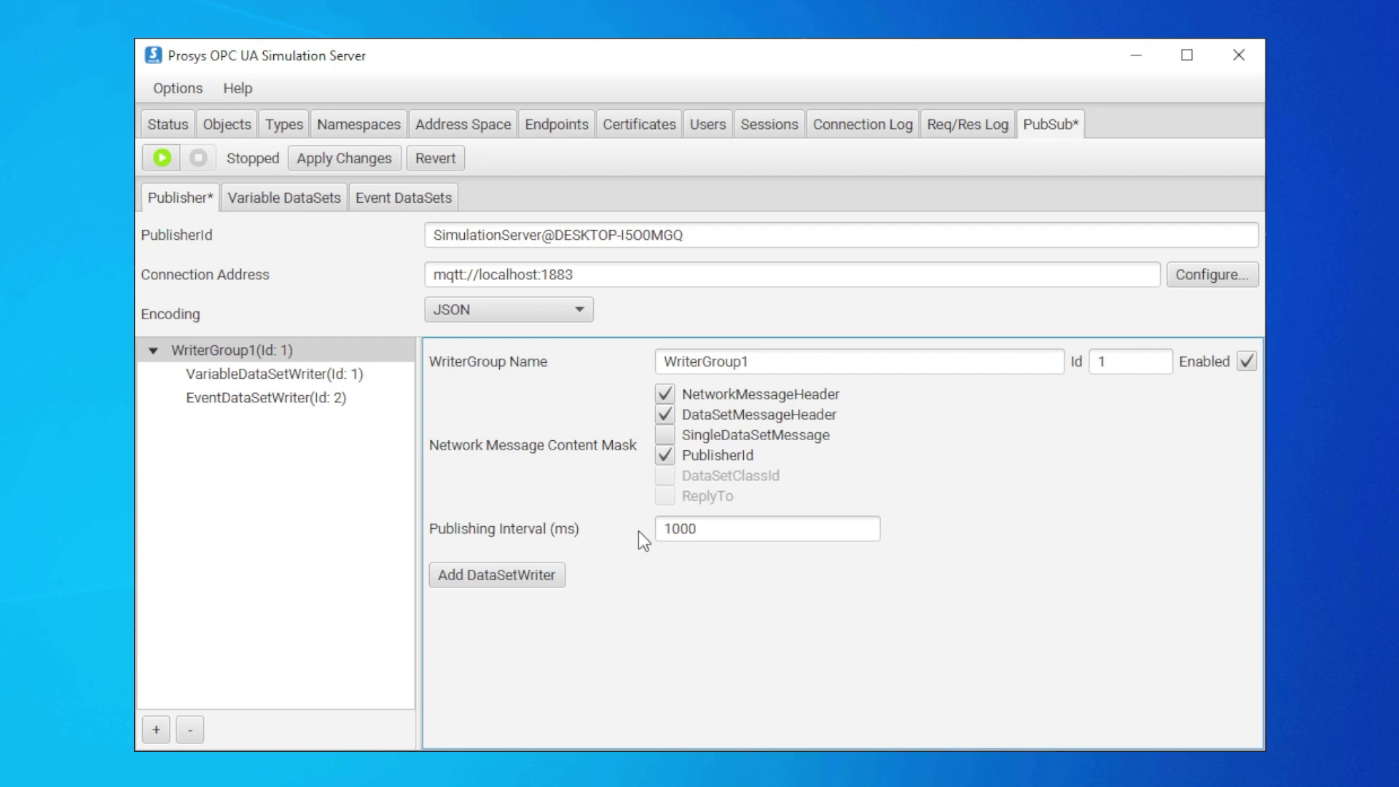
left_click(347, 377)
left_click(339, 401)
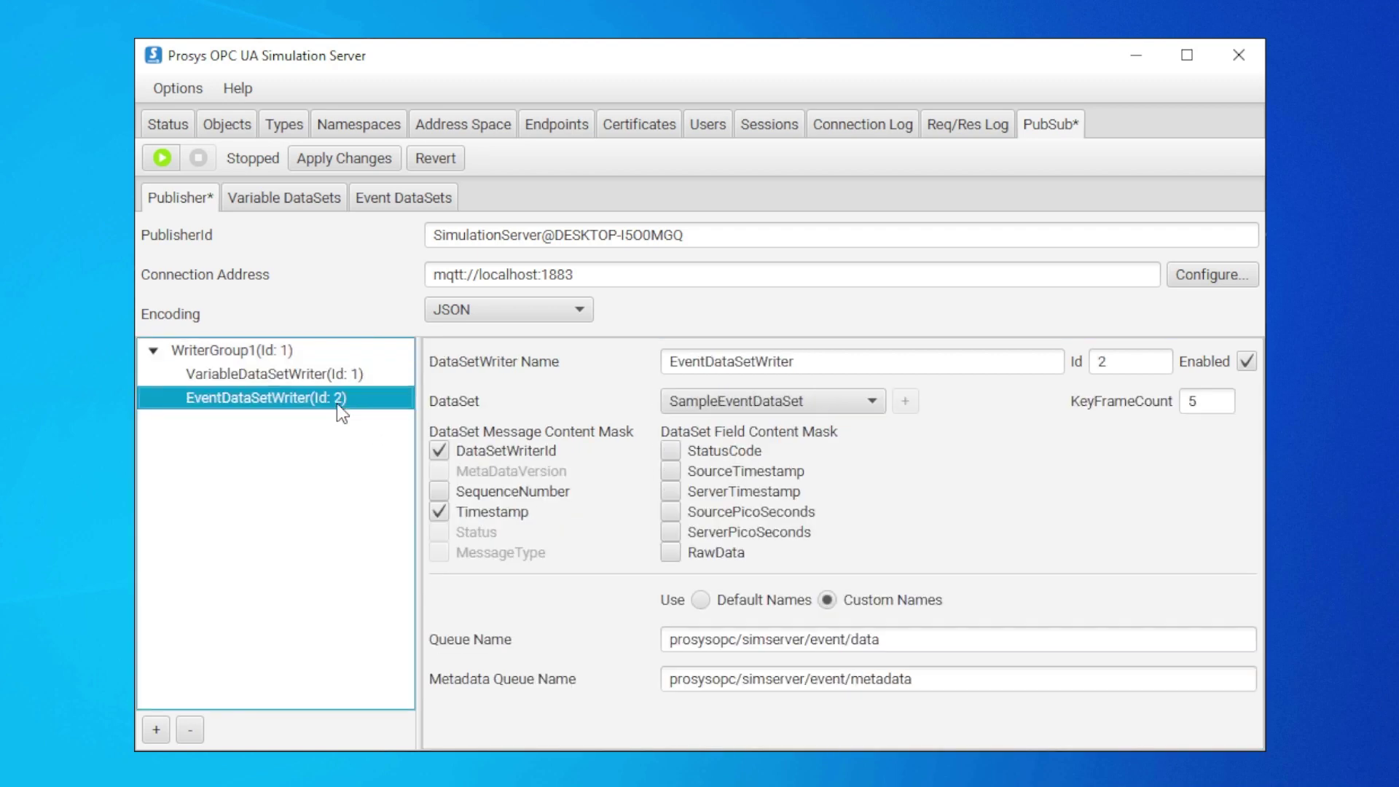
left_click(337, 352)
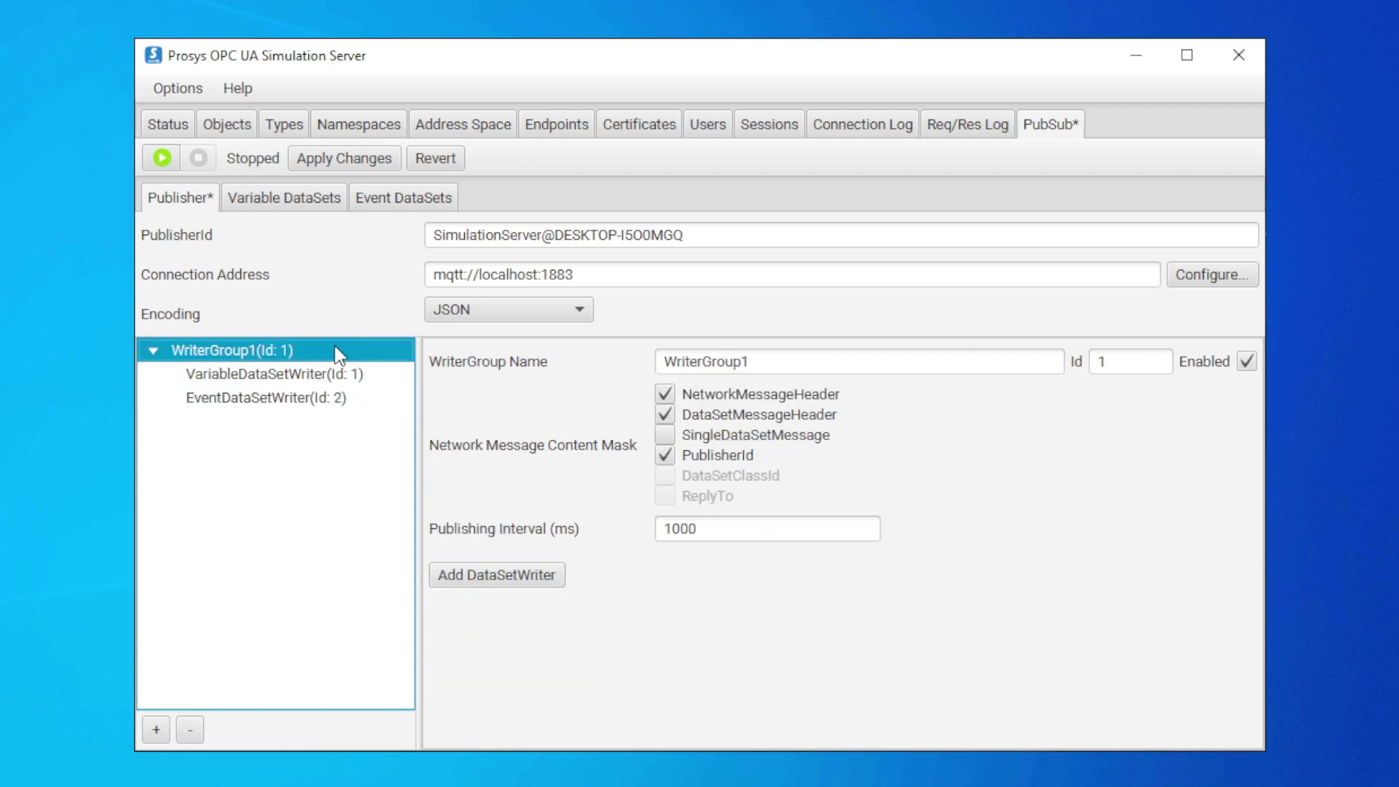
Step: Add a new DataSetWriter3 to WriterGroup1 and delete VariableDataSetWriter
left_click(519, 580)
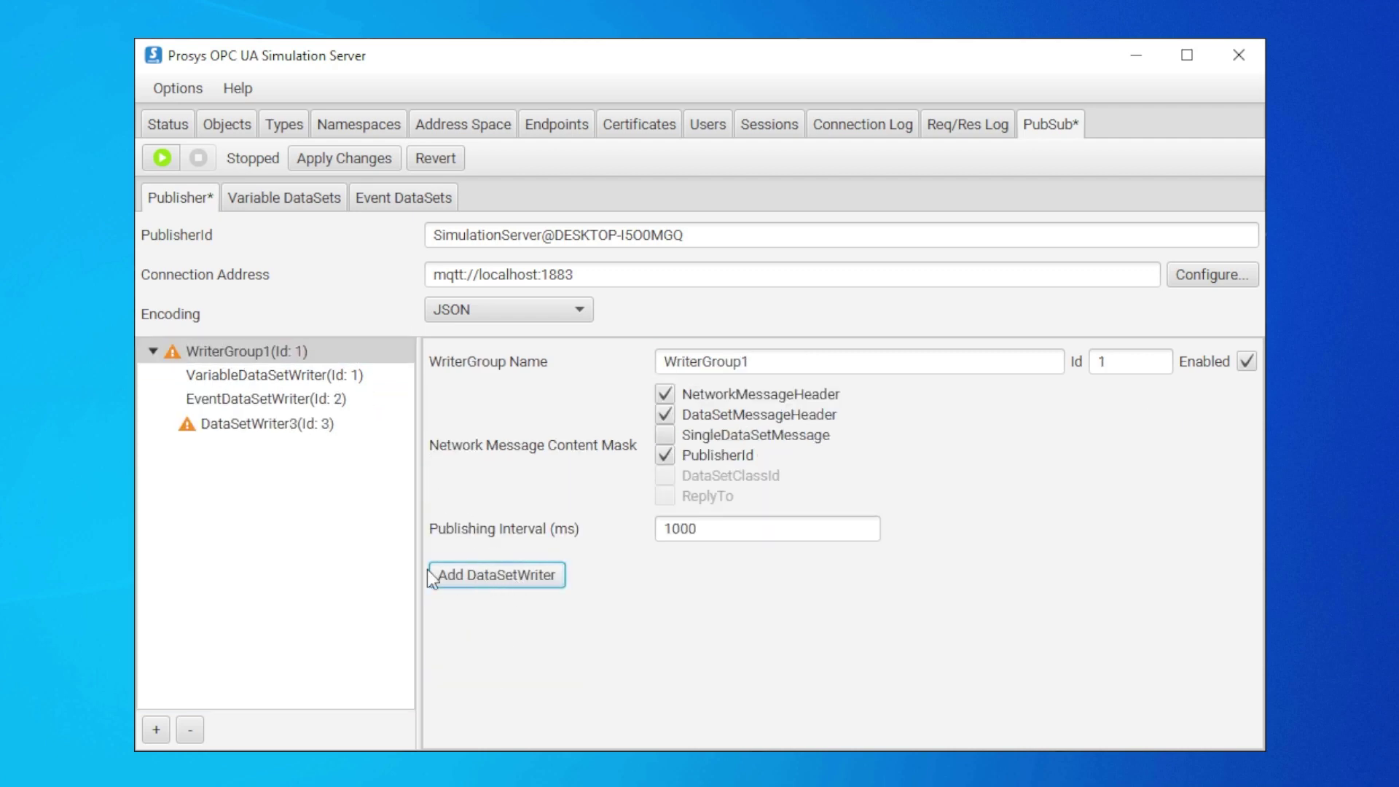
left_click(339, 380)
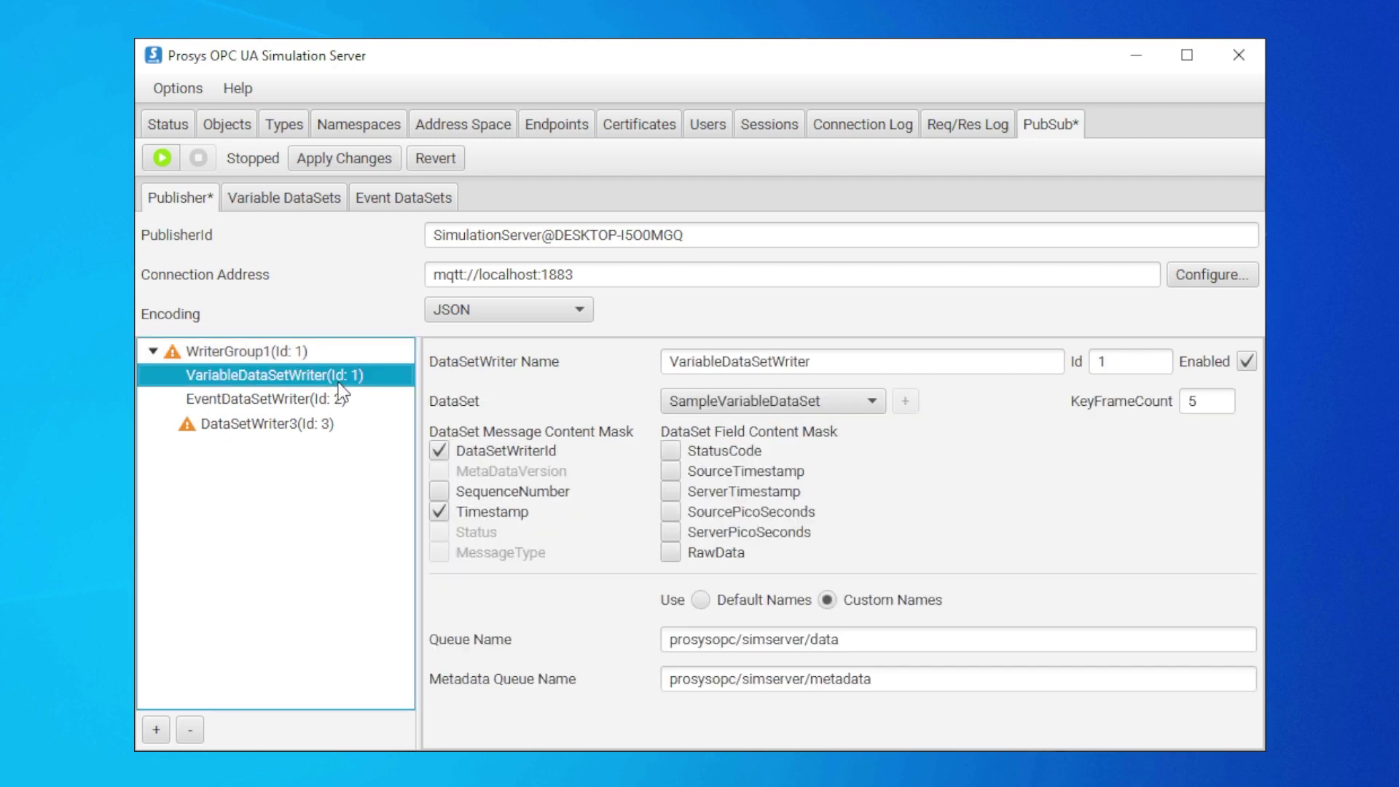
left_click(188, 724)
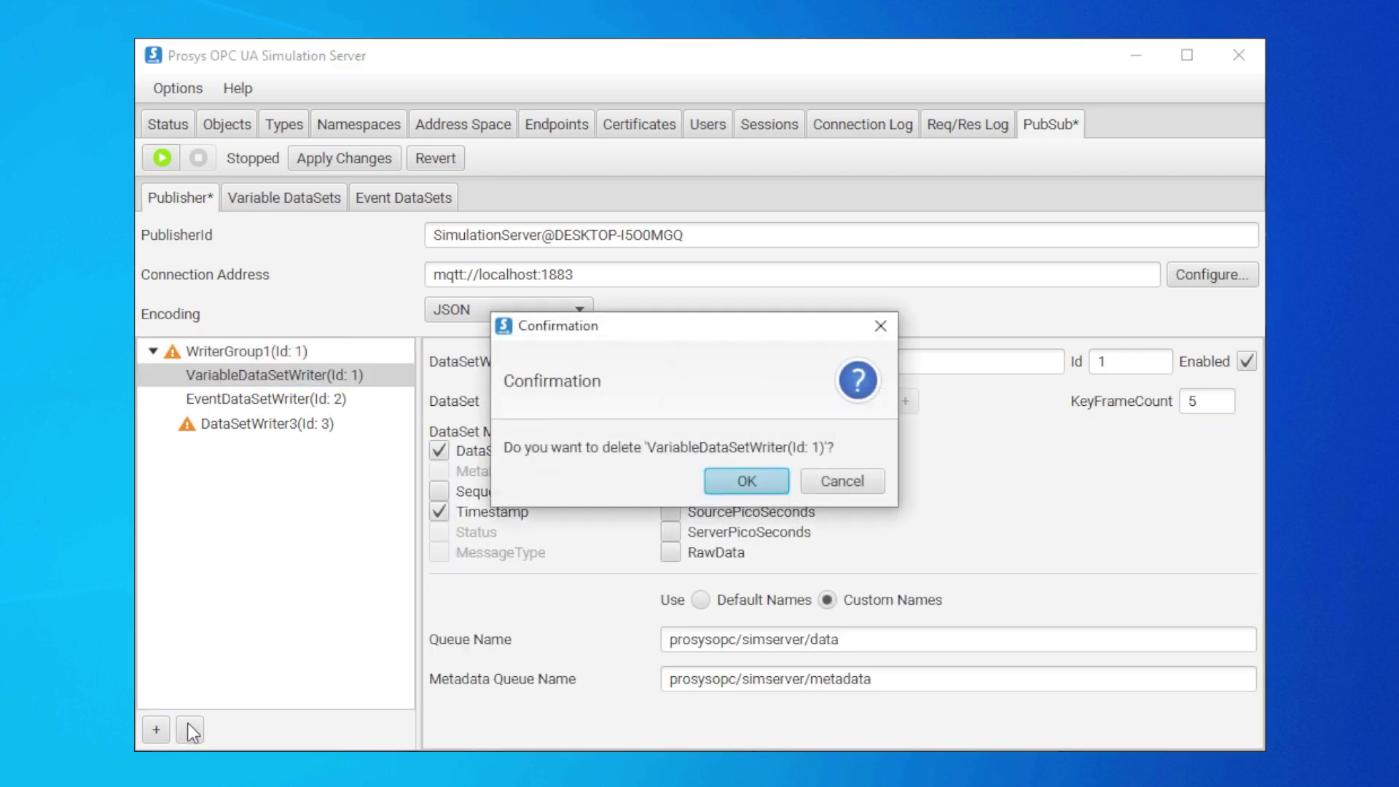
left_click(735, 481)
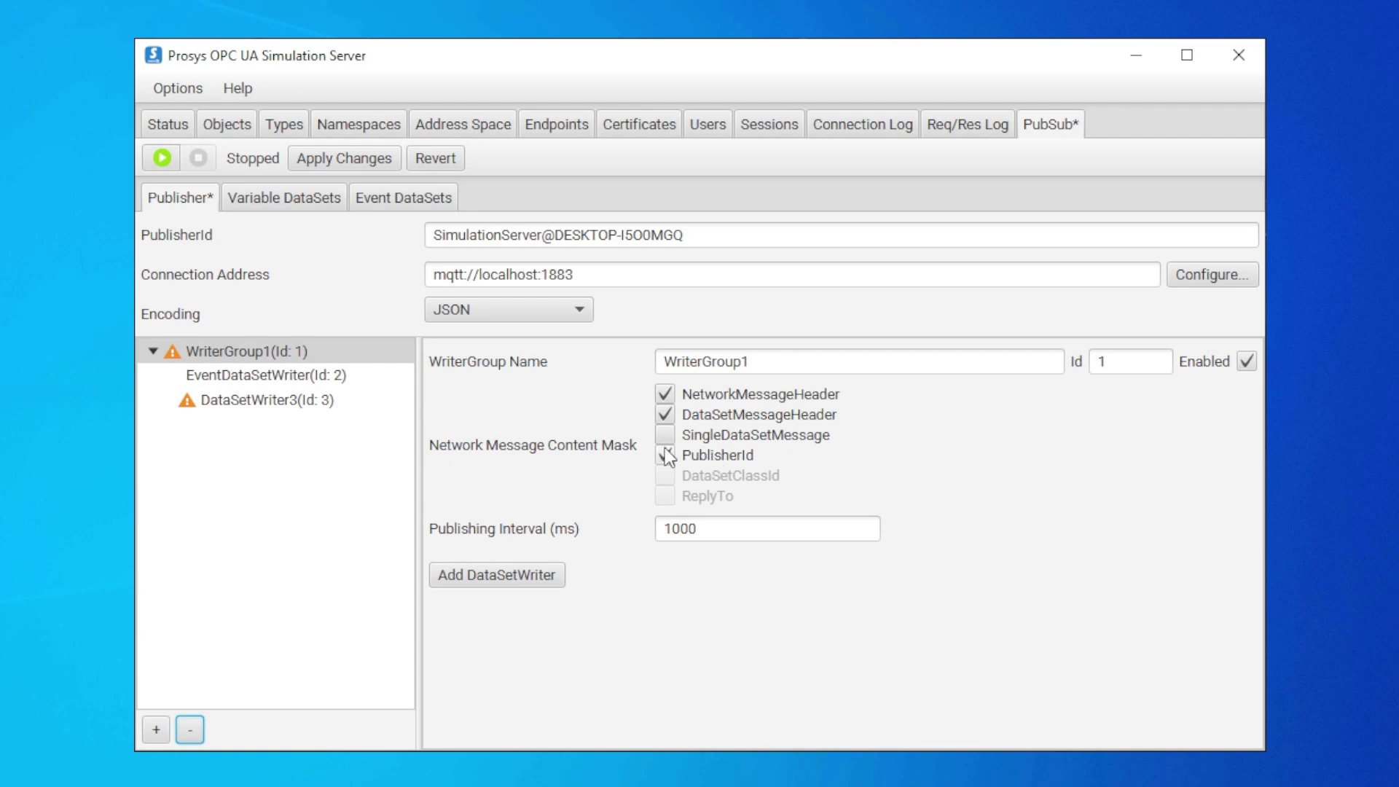
Step: Assign SampleVariableDataSet as DataSetWriter3's dataset
left_click(296, 405)
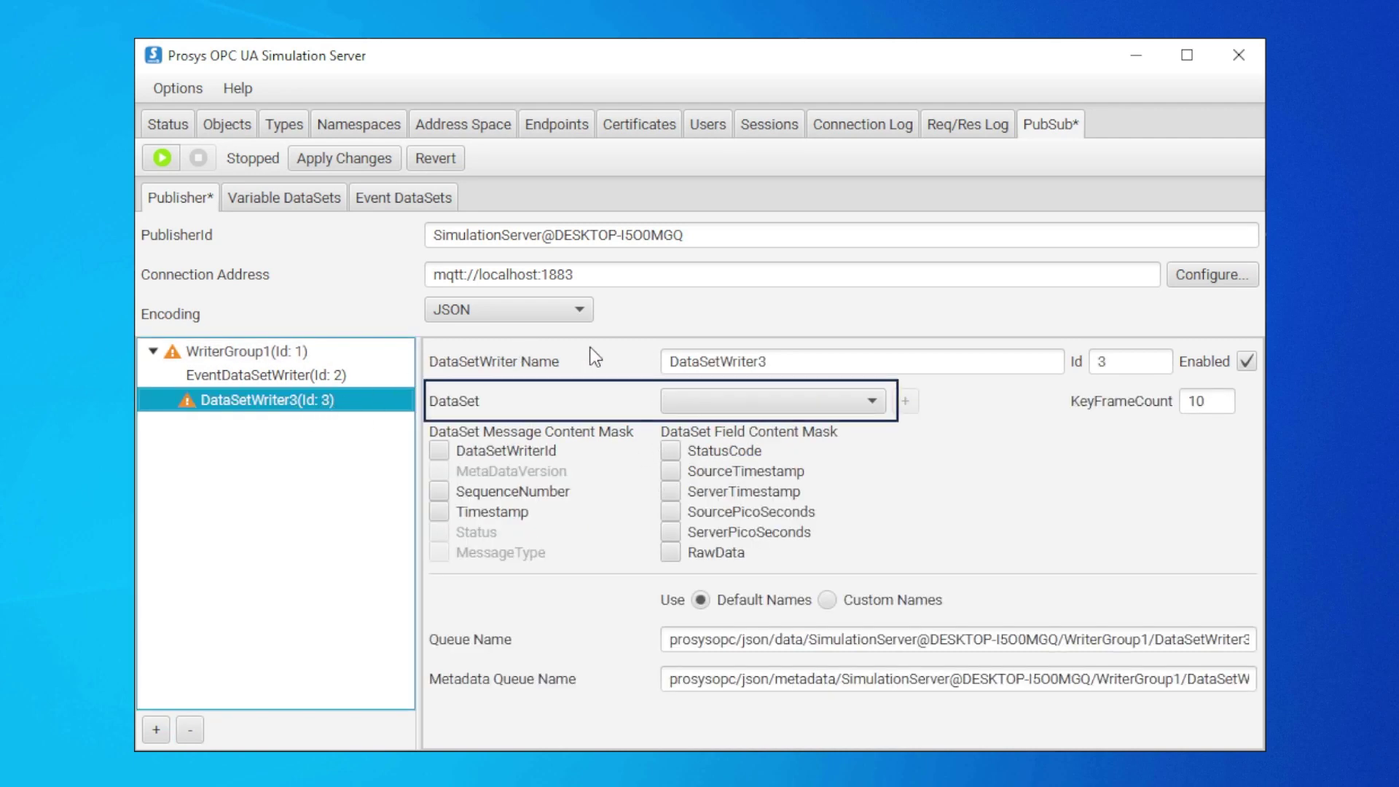
left_click(876, 401)
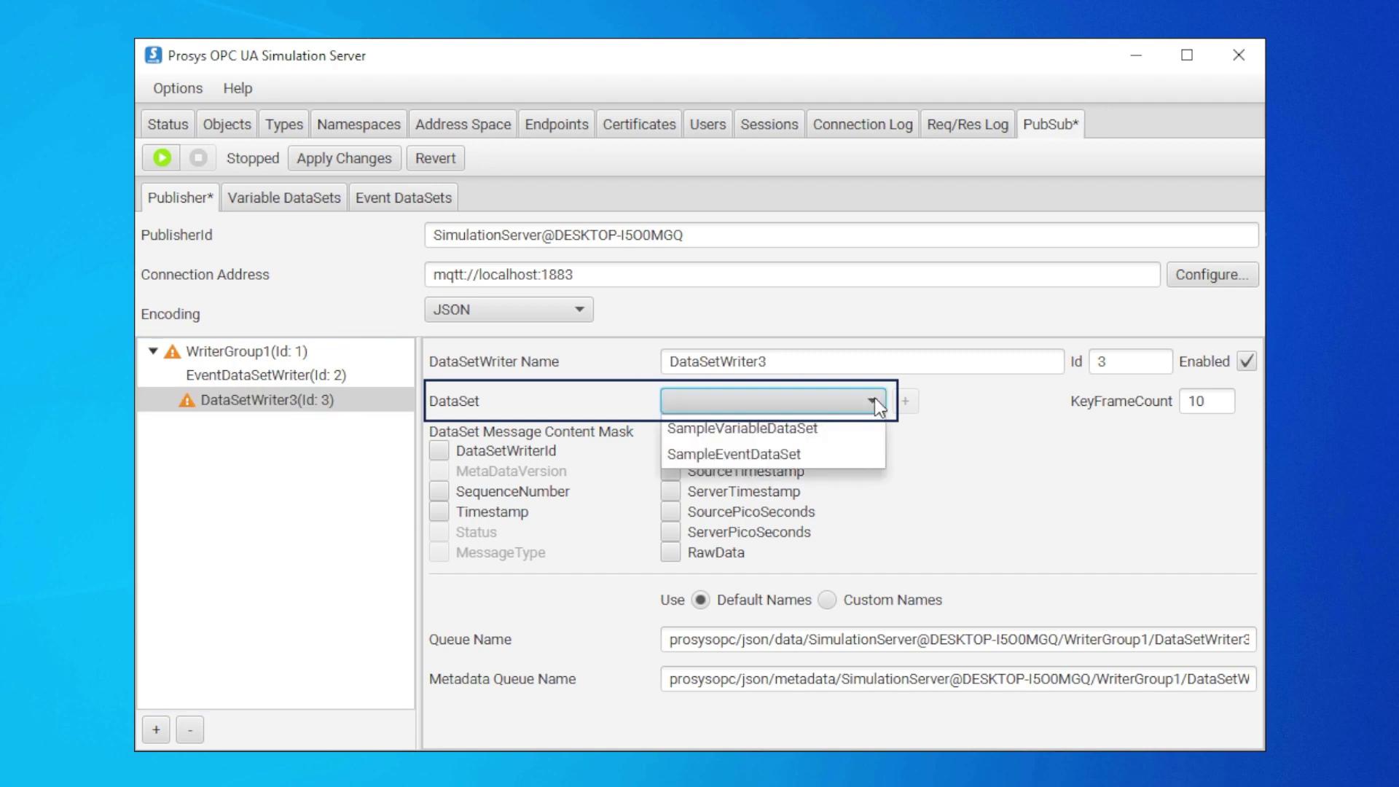
left_click(848, 427)
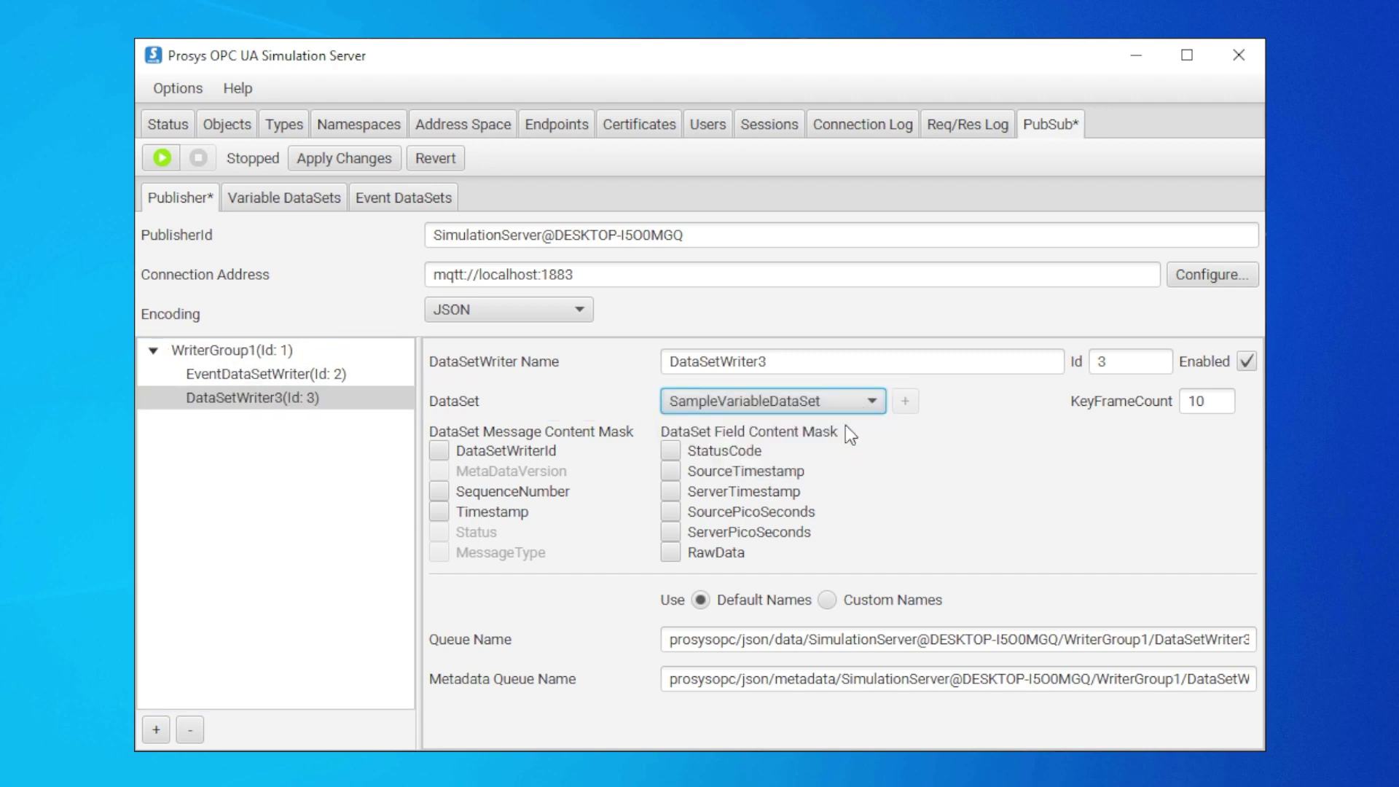
left_click(1187, 401)
left_click(921, 446)
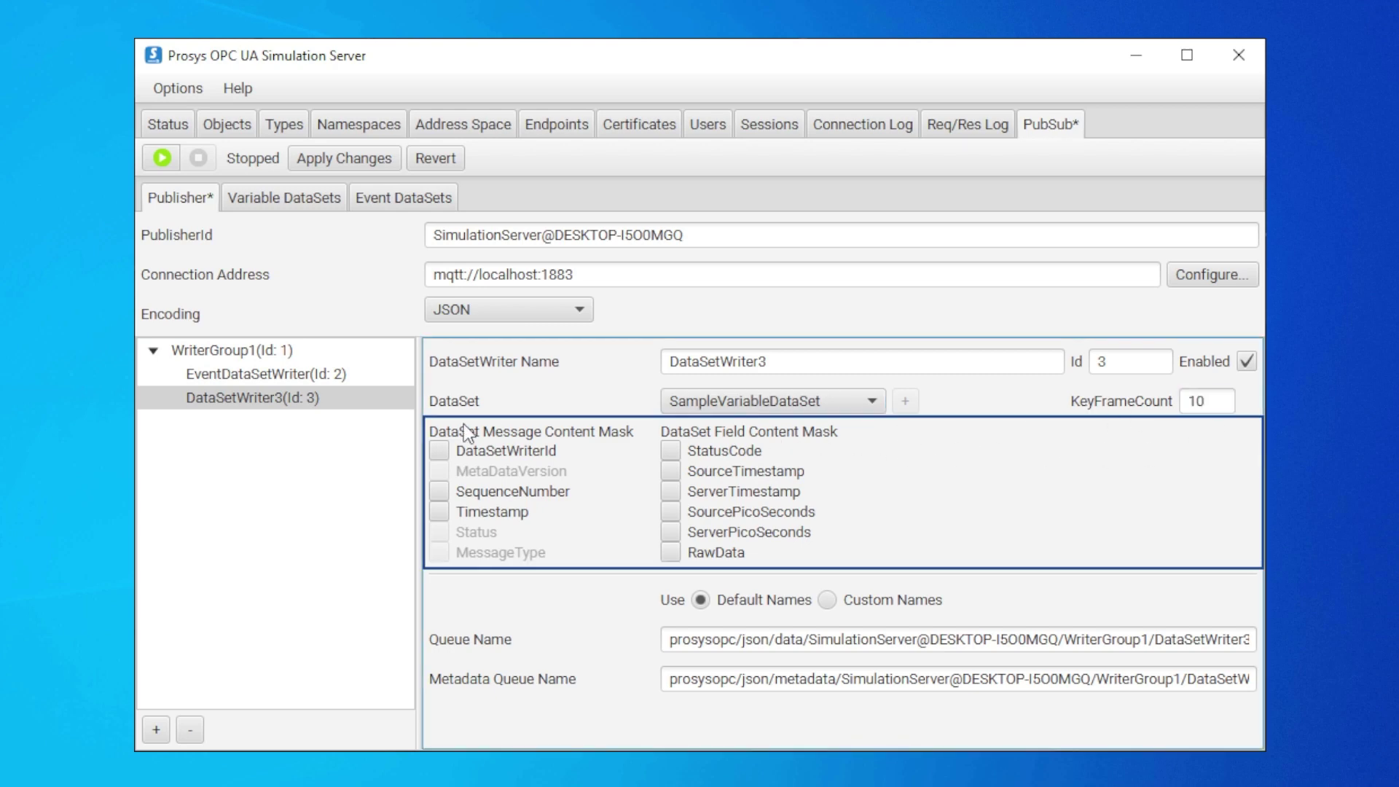
left_click(806, 576)
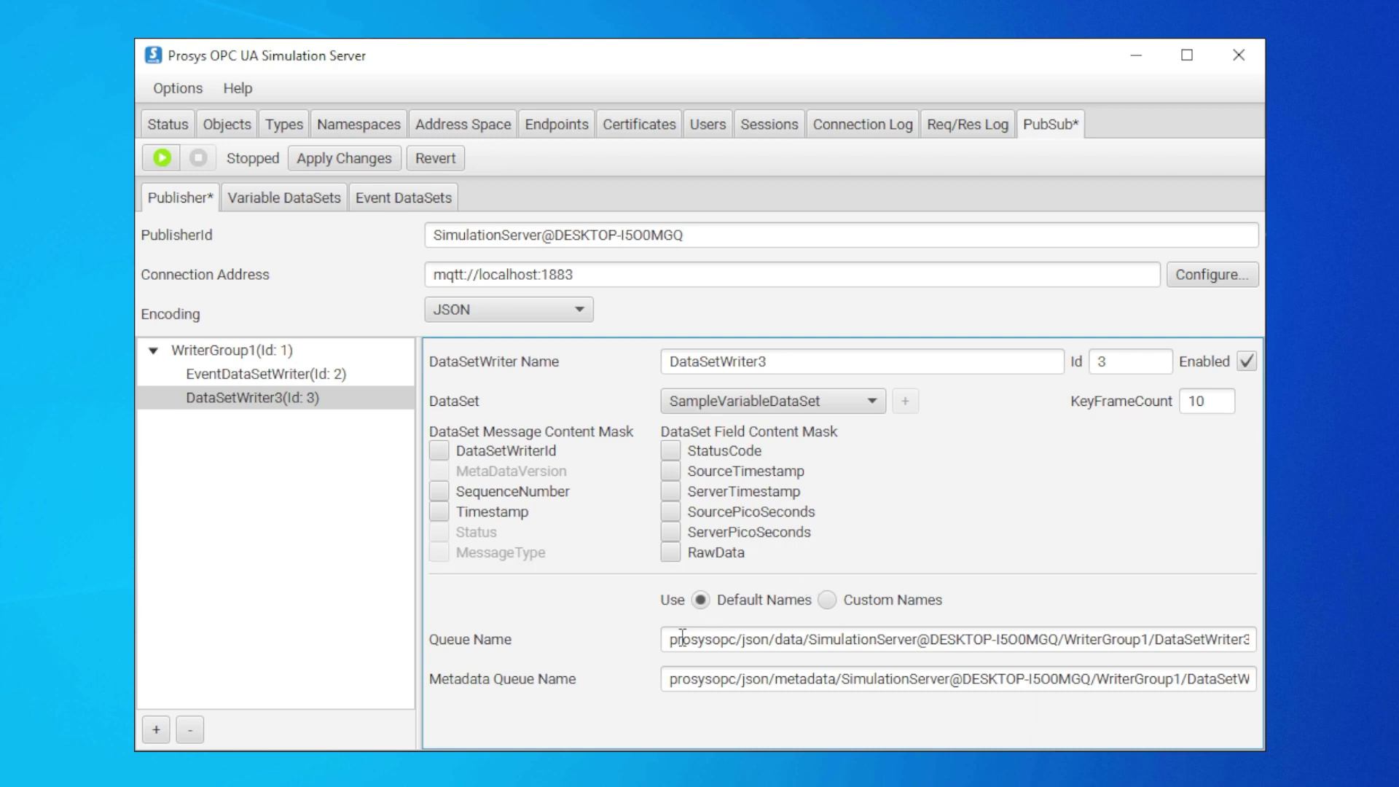
Step: Review DataSetWriter3's default Queue Name and Metadata Queue Name values
left_click_drag(669, 639, 1131, 656)
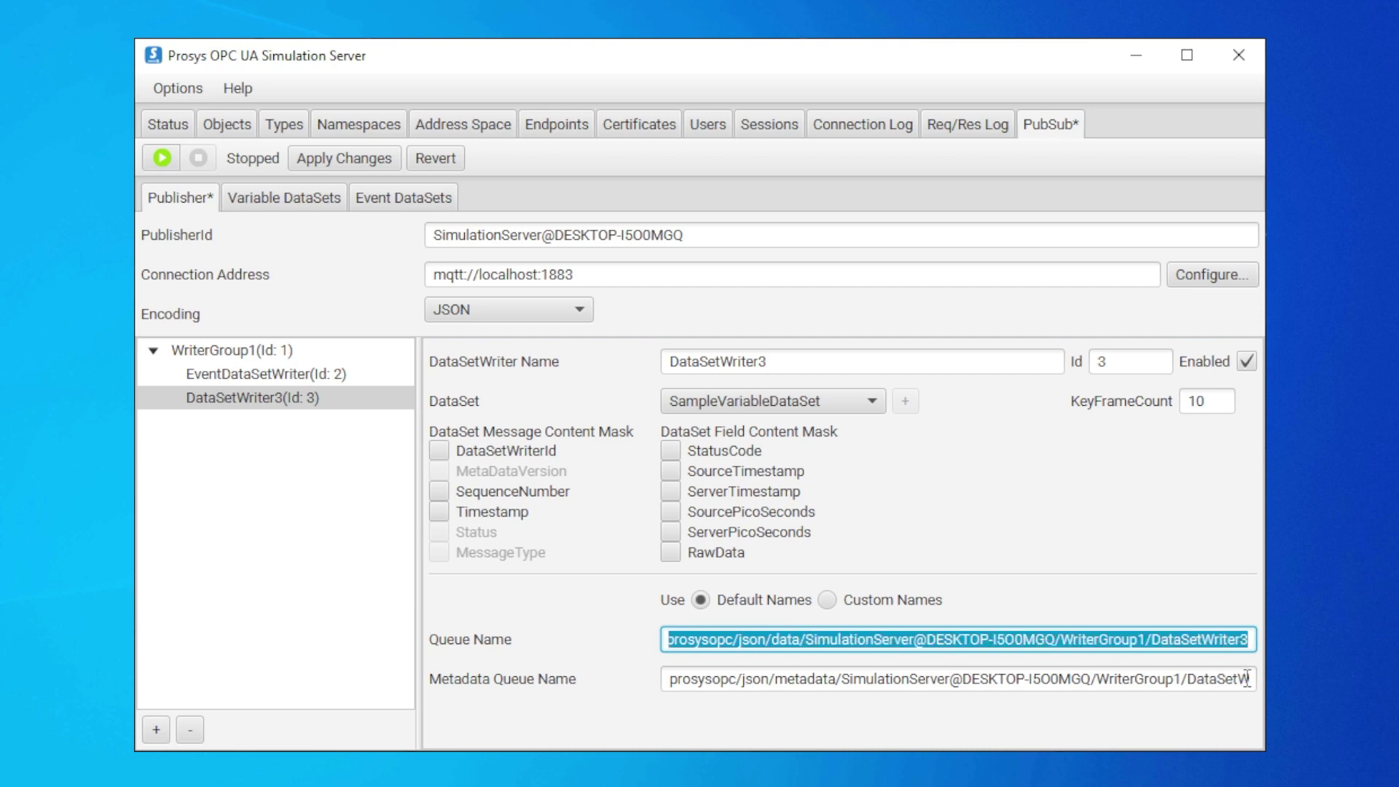
left_click_drag(668, 678, 1255, 679)
left_click(1204, 709)
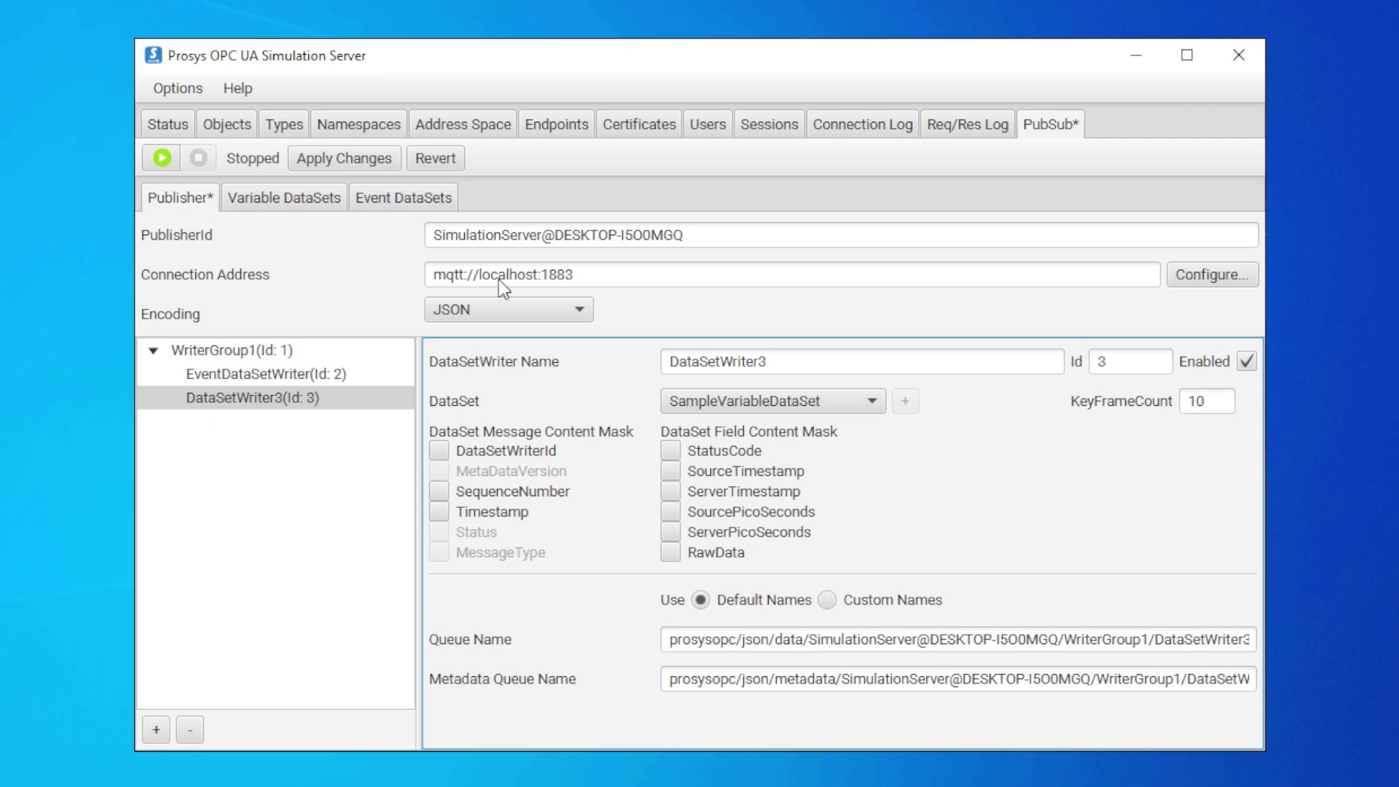
Step: Remove Triangle, Random and Sawtooth from SampleVariableDataSet's published variables
left_click(310, 204)
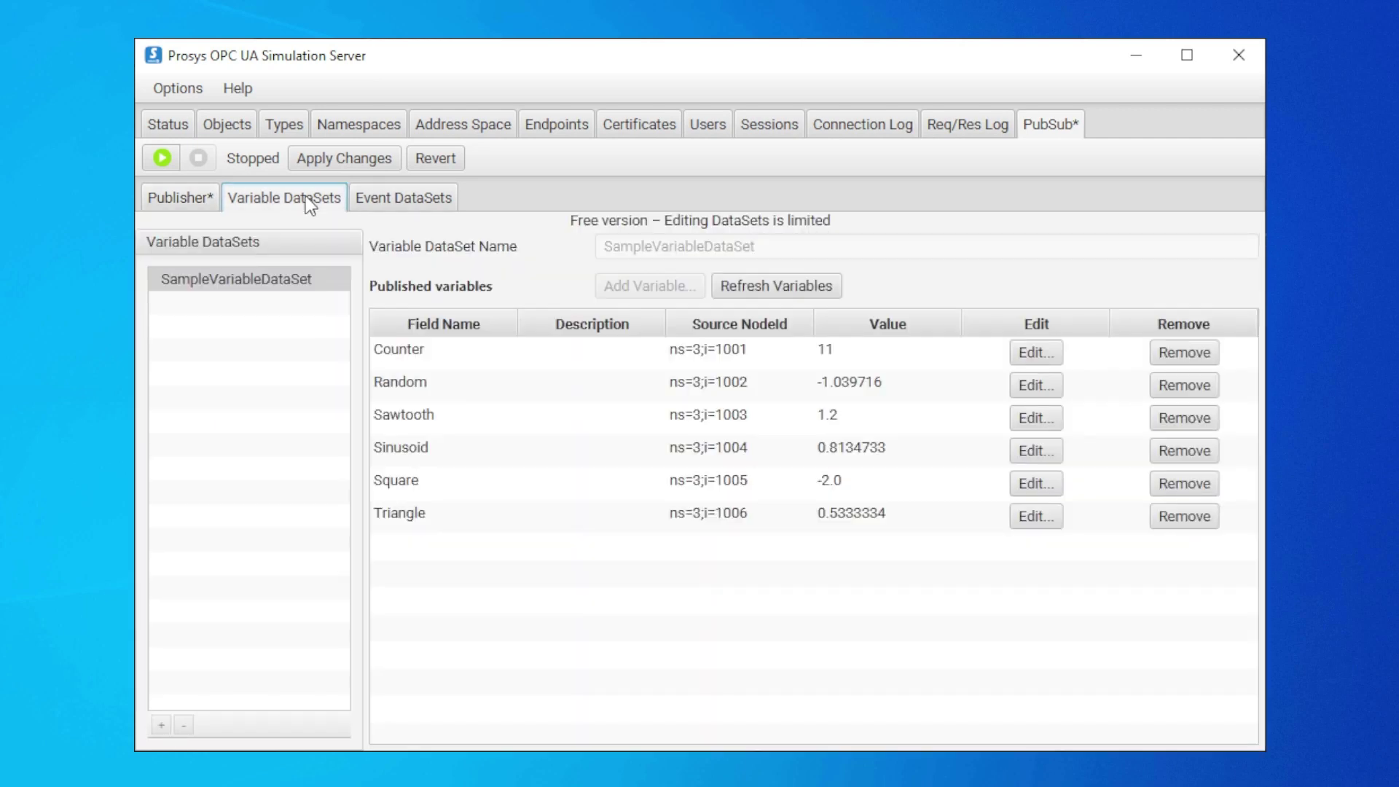
left_click(193, 282)
left_click(172, 322)
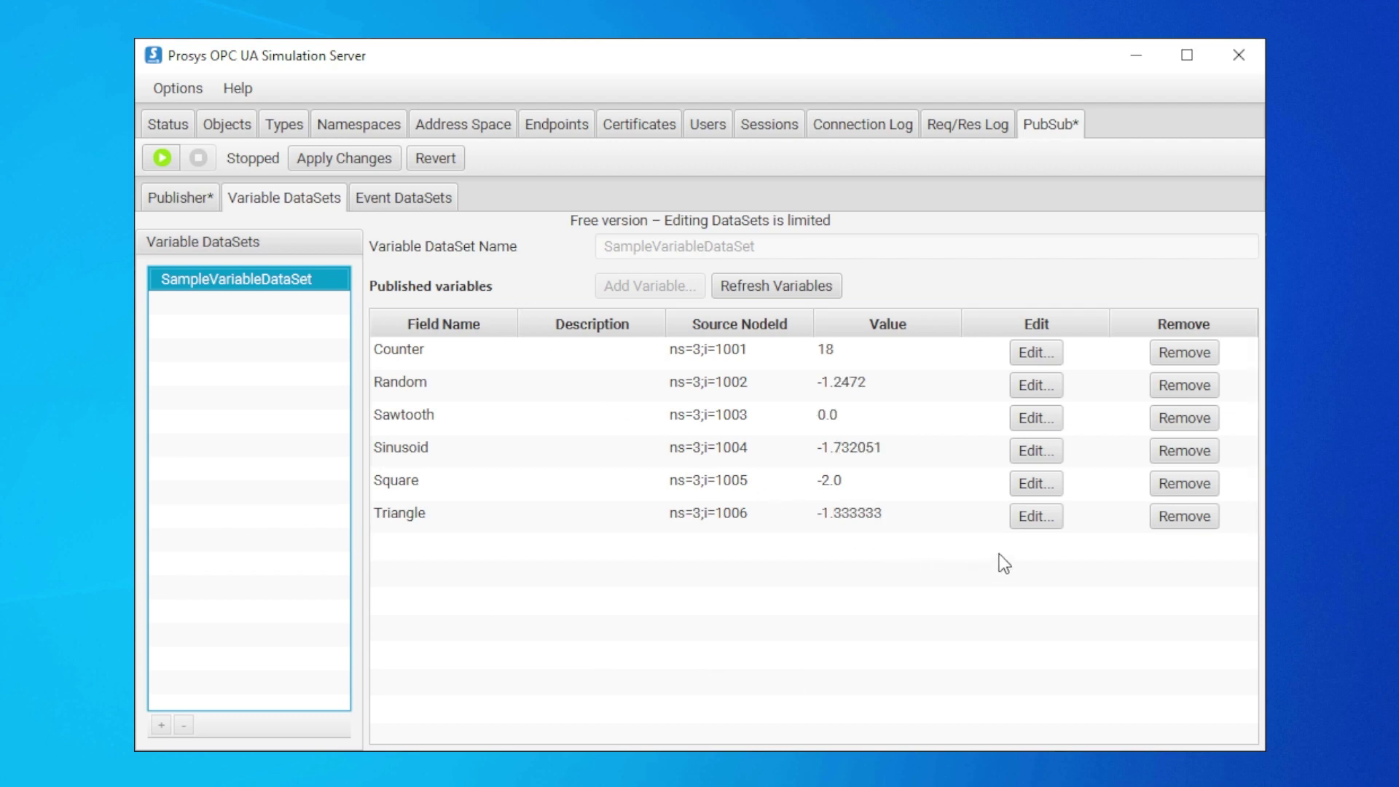
left_click(1165, 517)
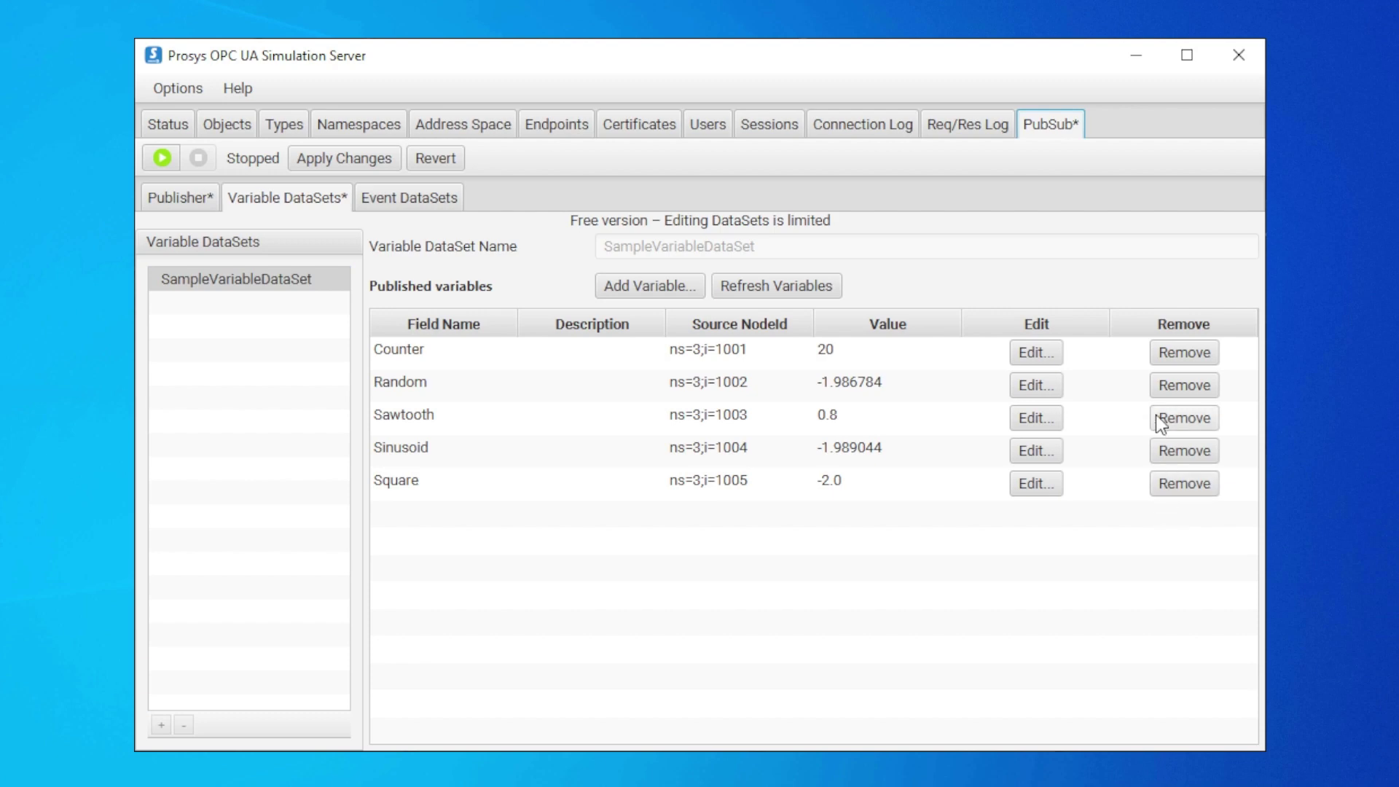
left_click(1176, 388)
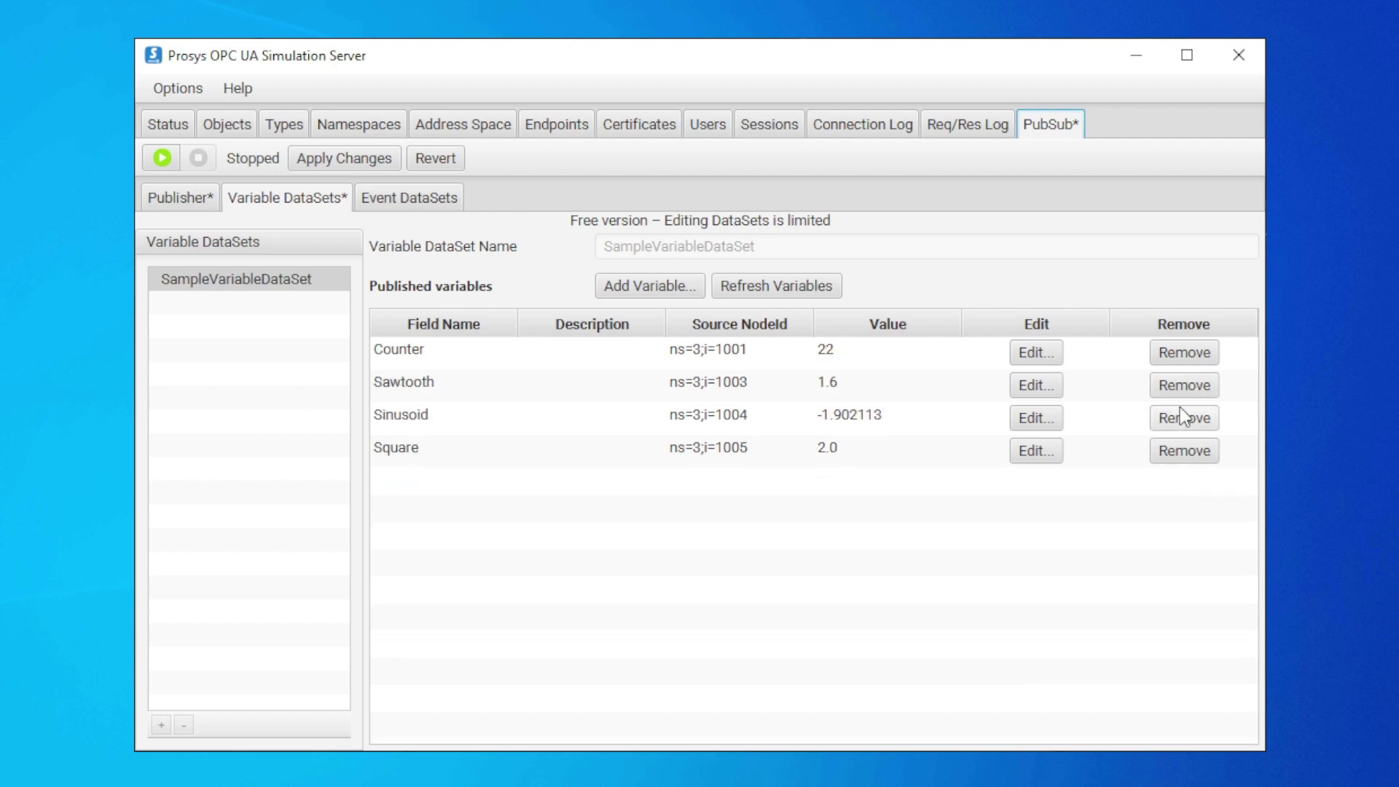
left_click(1183, 386)
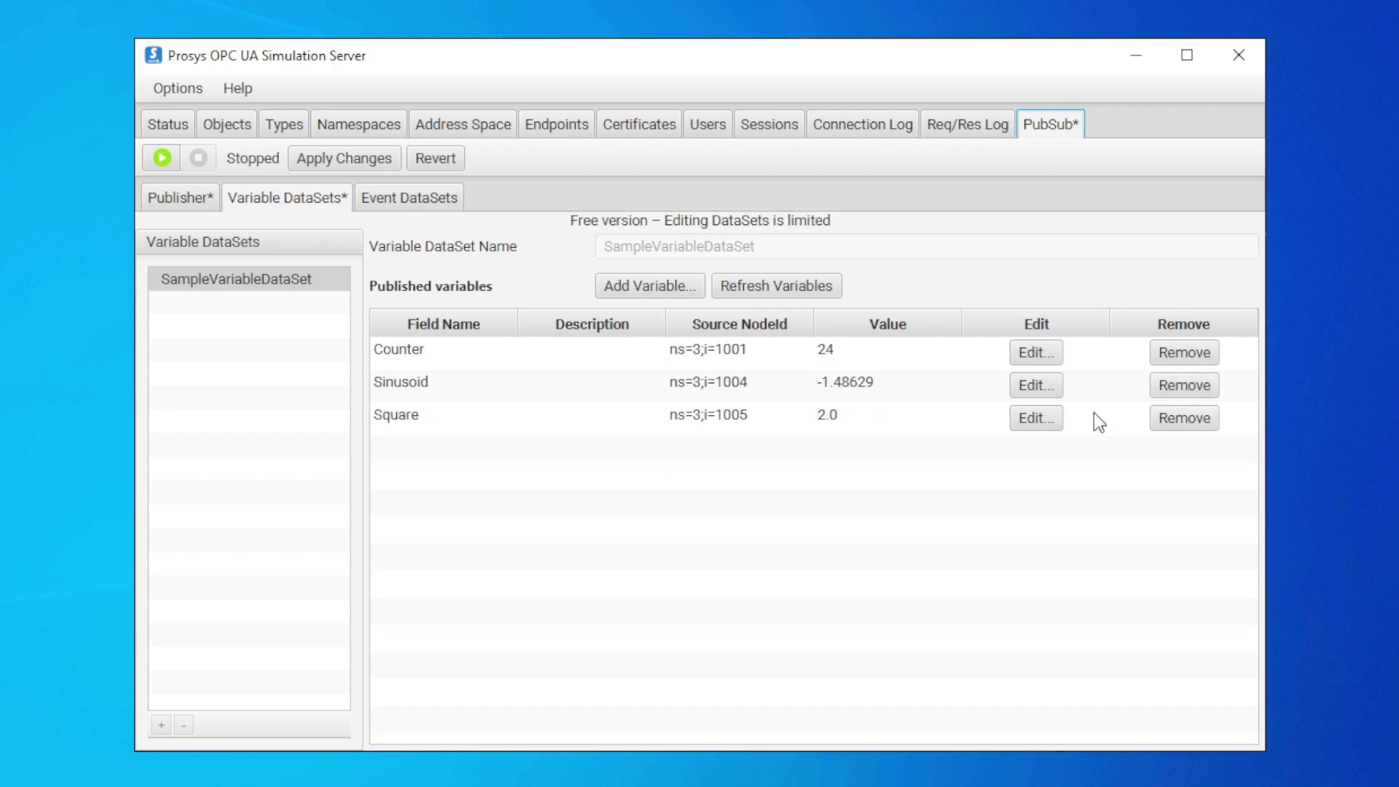
Step: Browse Objects > MyObjects > MyDevice and add MyLevel and MySwitch as published variables
left_click(648, 287)
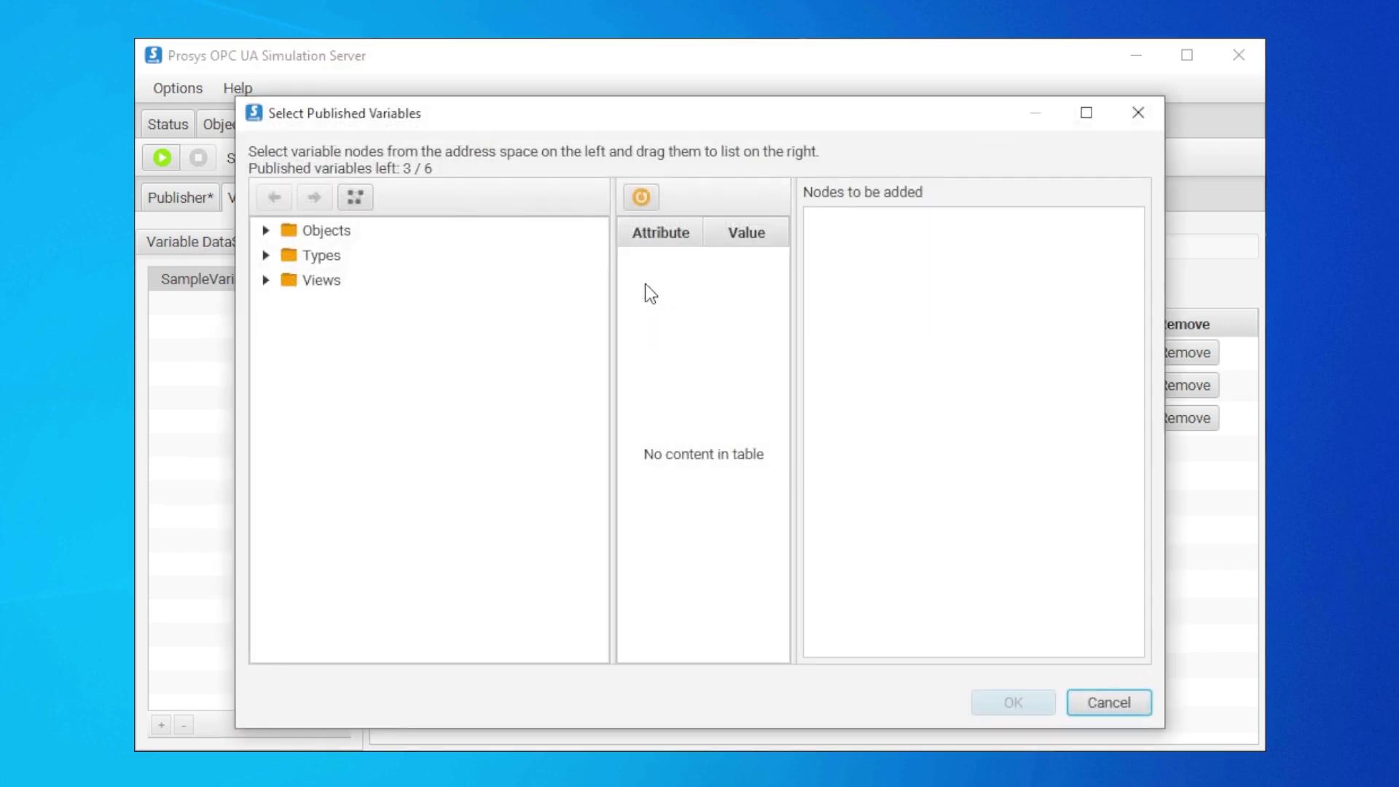
left_click(267, 230)
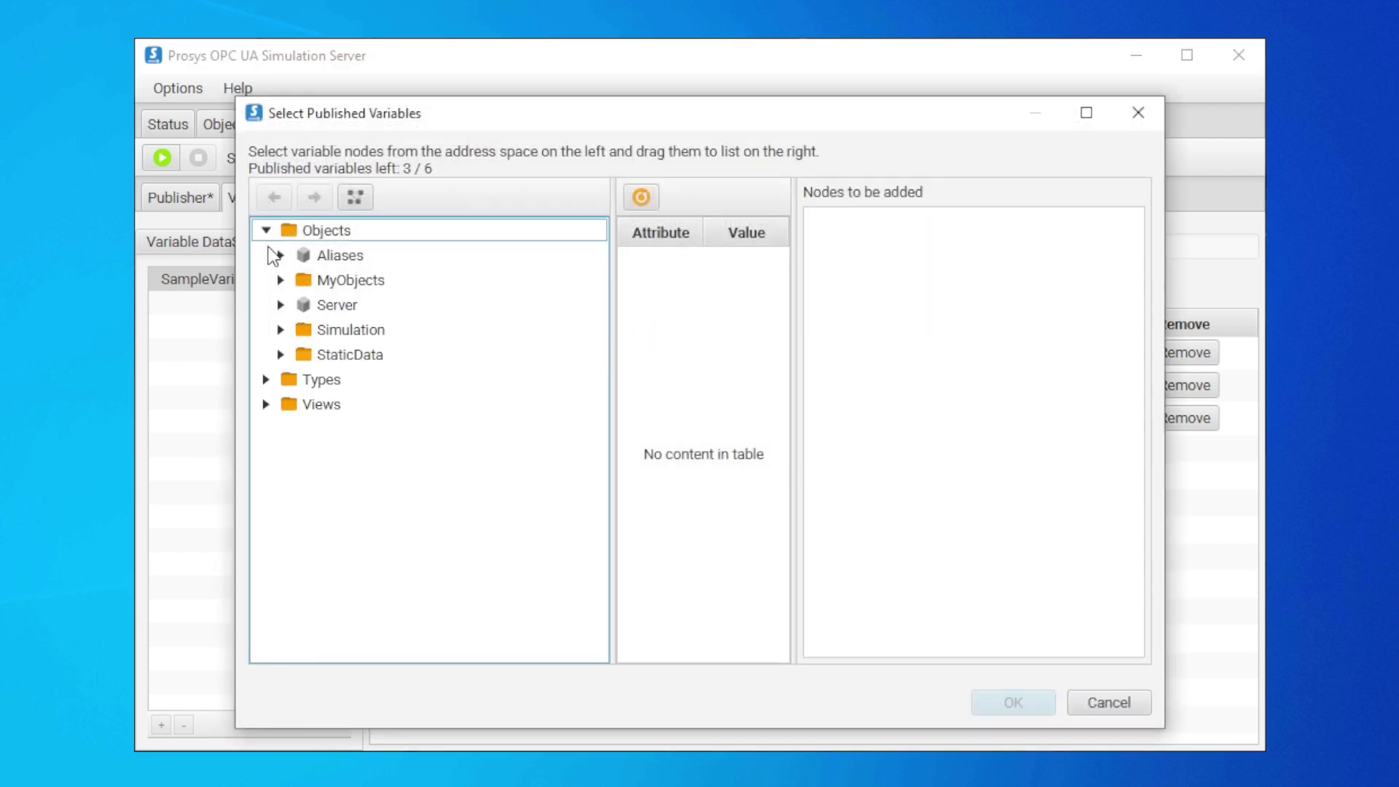
left_click(282, 280)
left_click(295, 306)
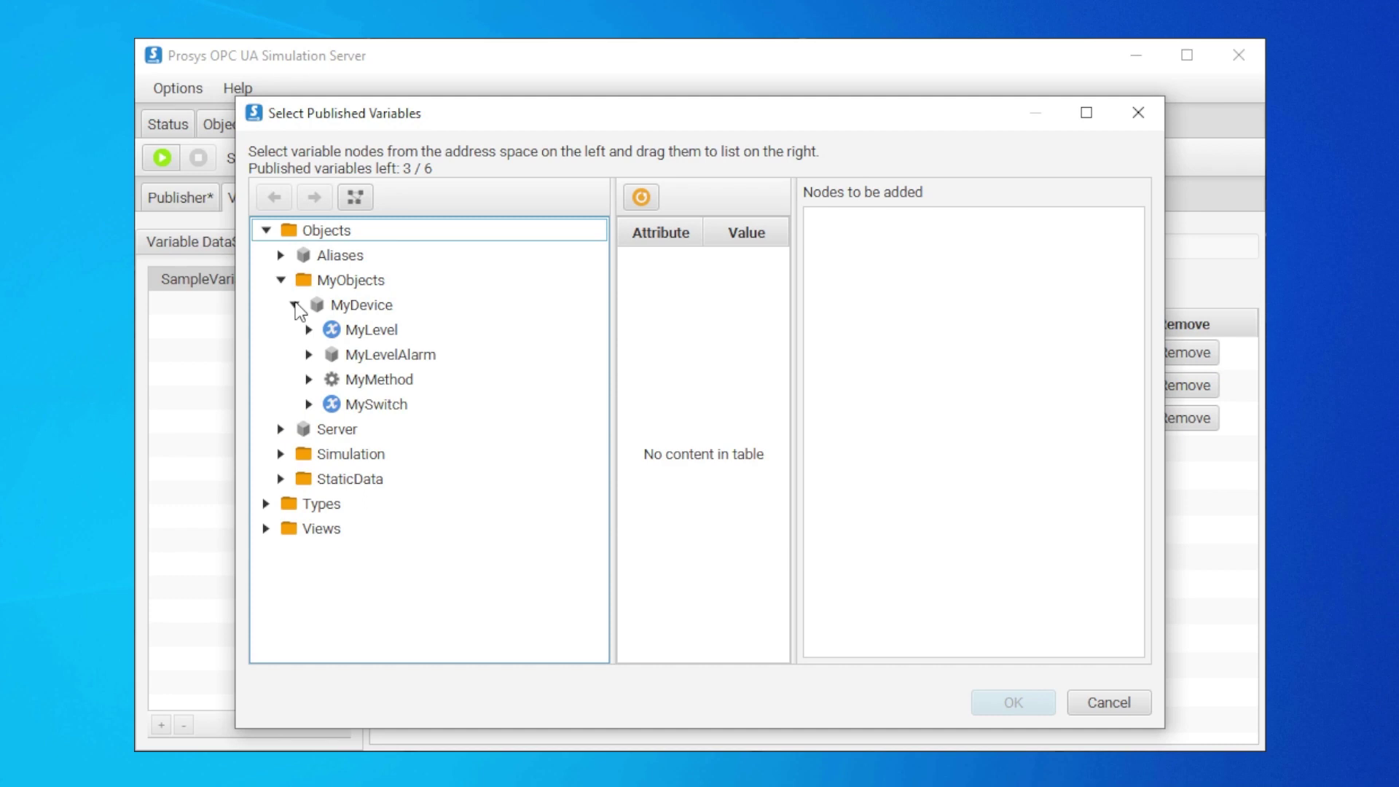
left_click(360, 332)
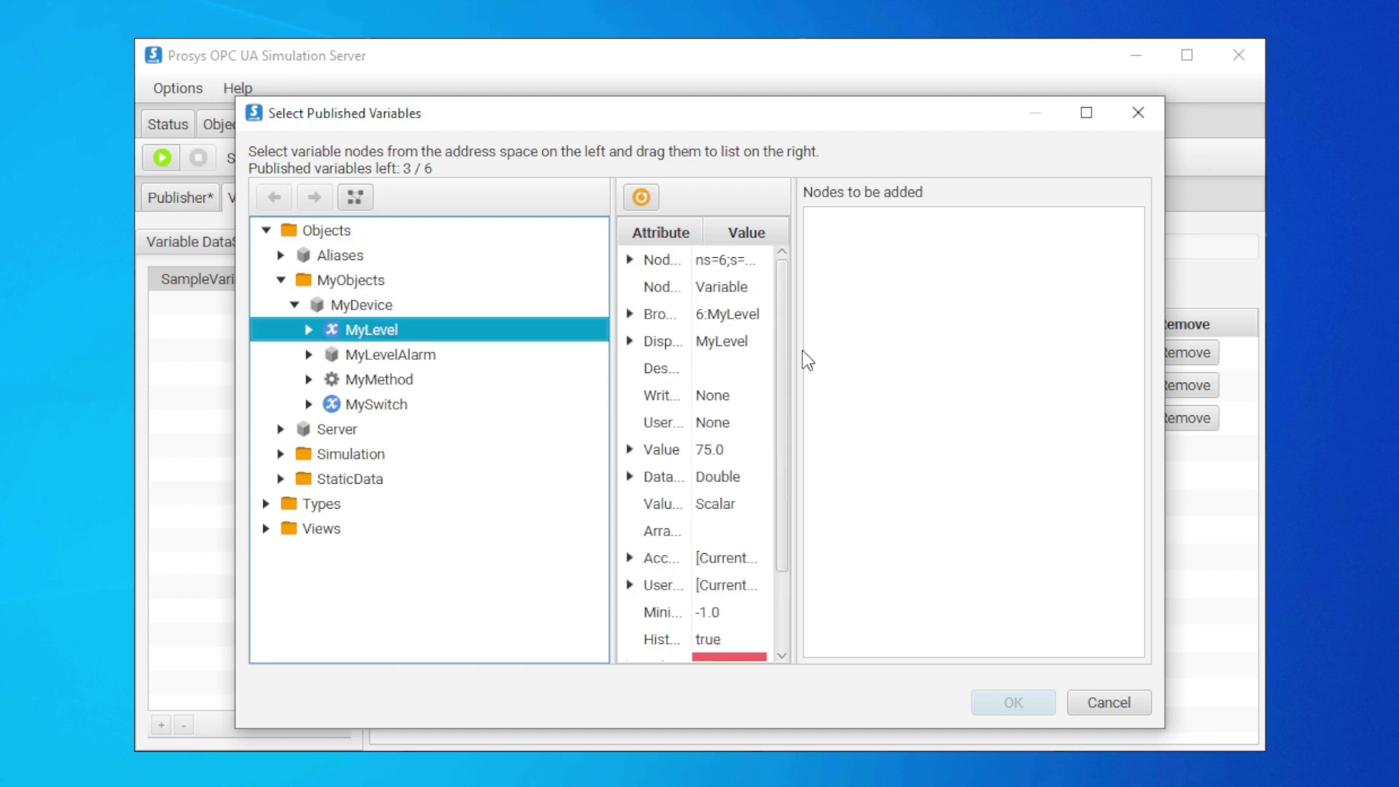
left_click_drag(797, 351, 878, 352)
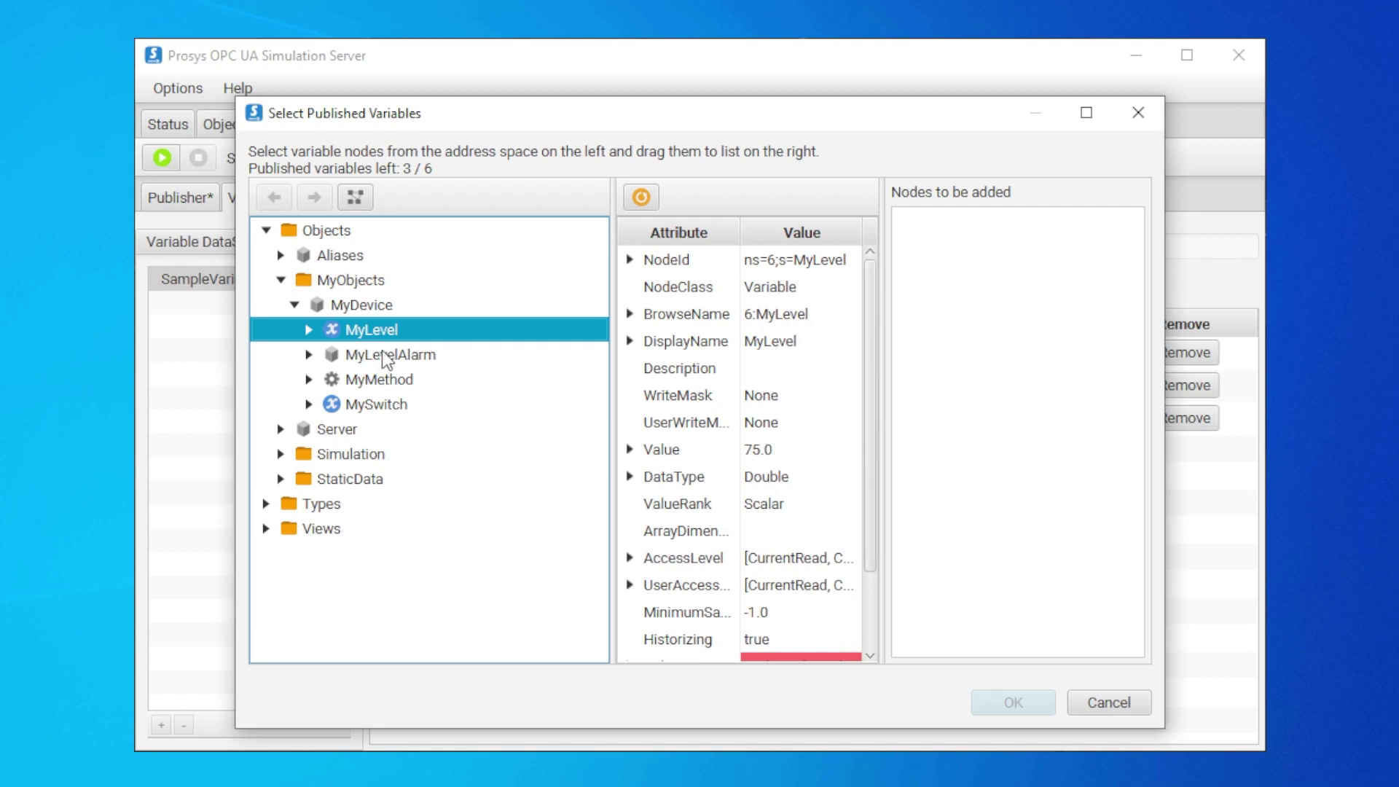
left_click_drag(374, 328, 987, 377)
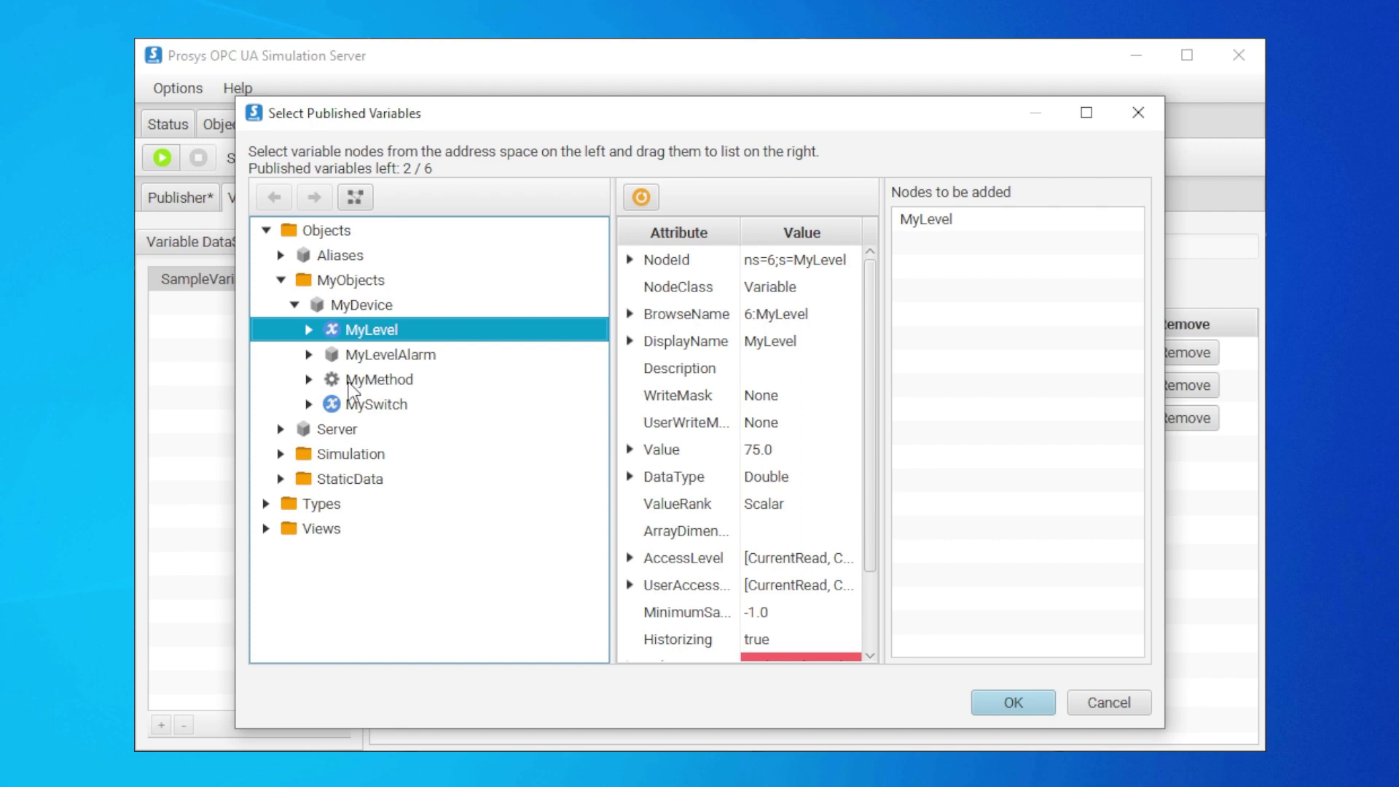
left_click(358, 402, "ctrl")
left_click_drag(370, 407, 939, 426)
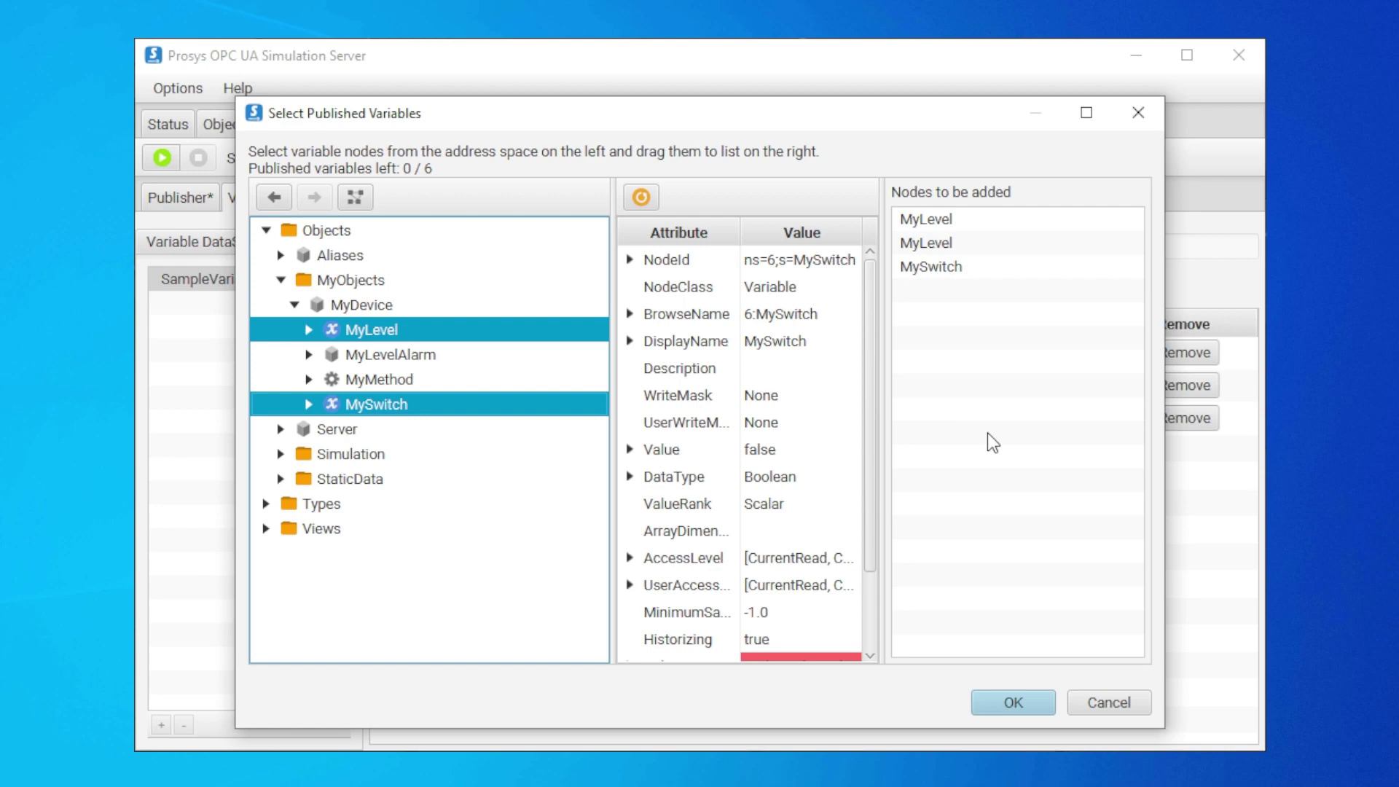
Step: Remove the duplicate MyLevel entry and confirm adding the variables to the dataset
left_click(988, 224)
left_click(963, 248)
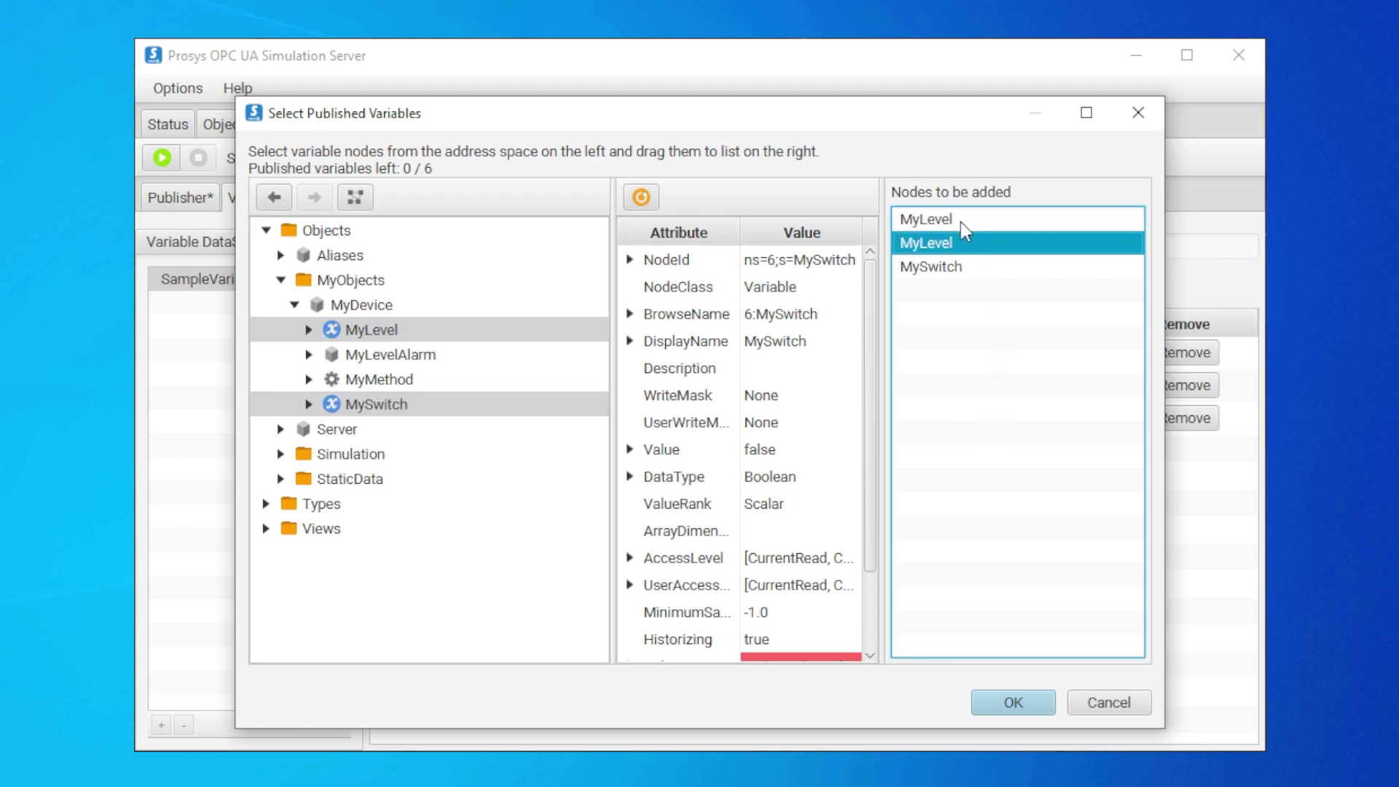
left_click(961, 222)
right_click(938, 221)
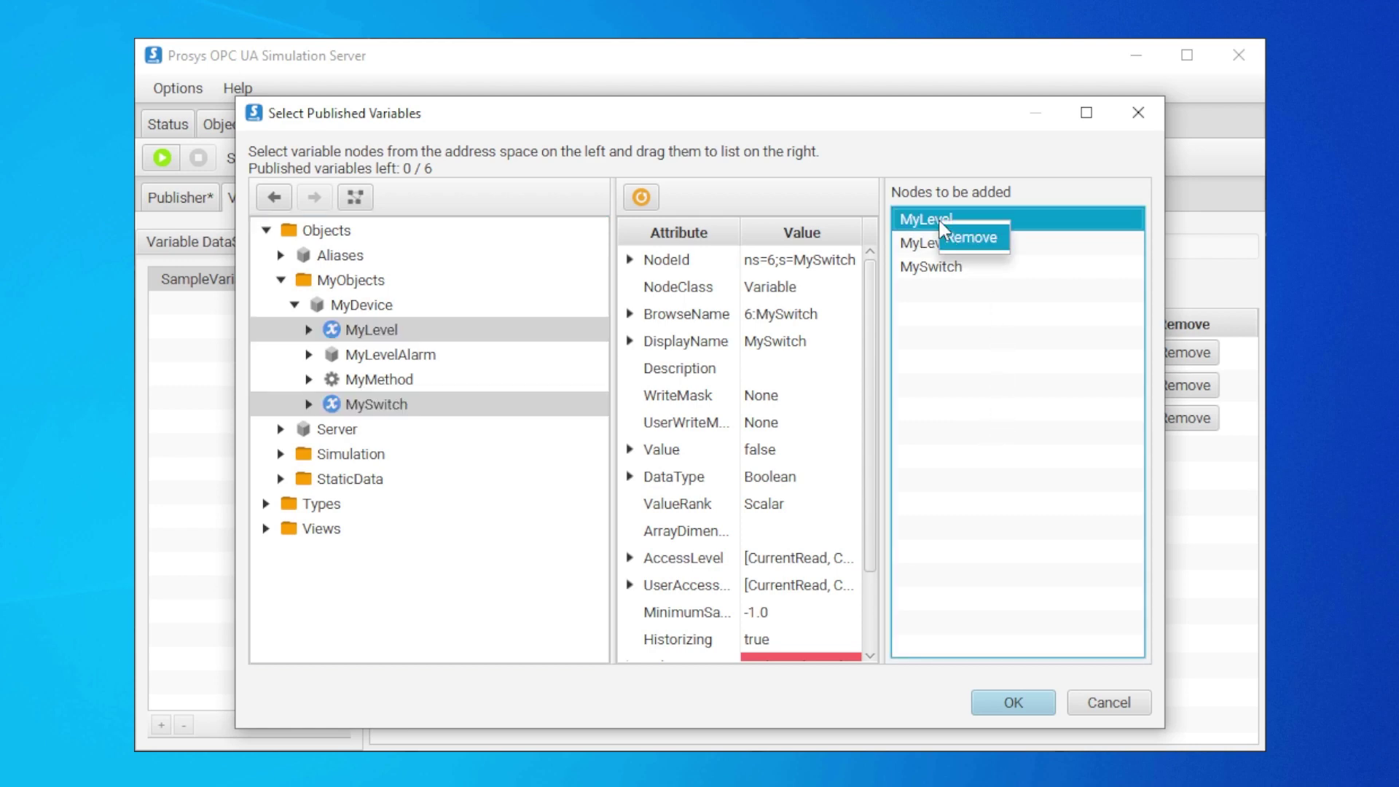
left_click(998, 240)
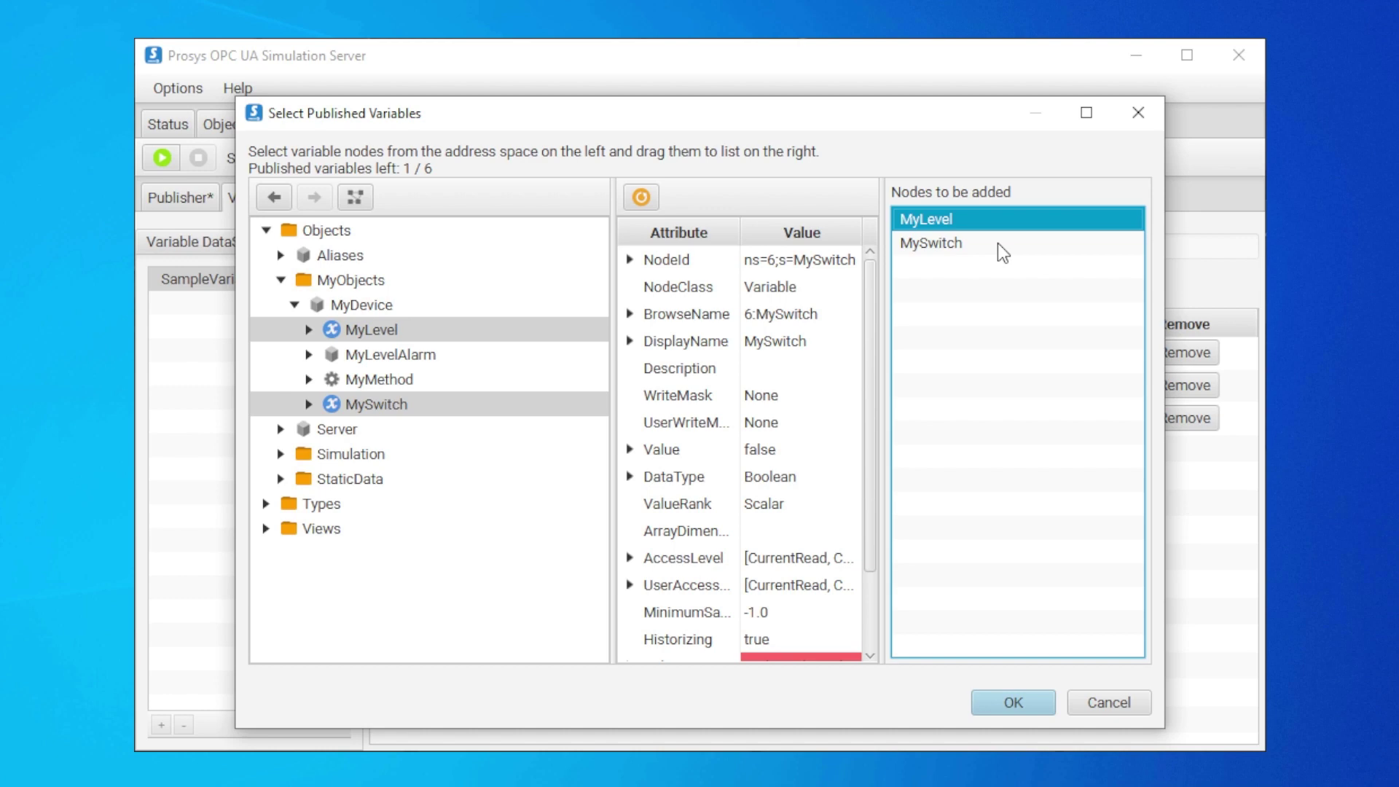
left_click(999, 243)
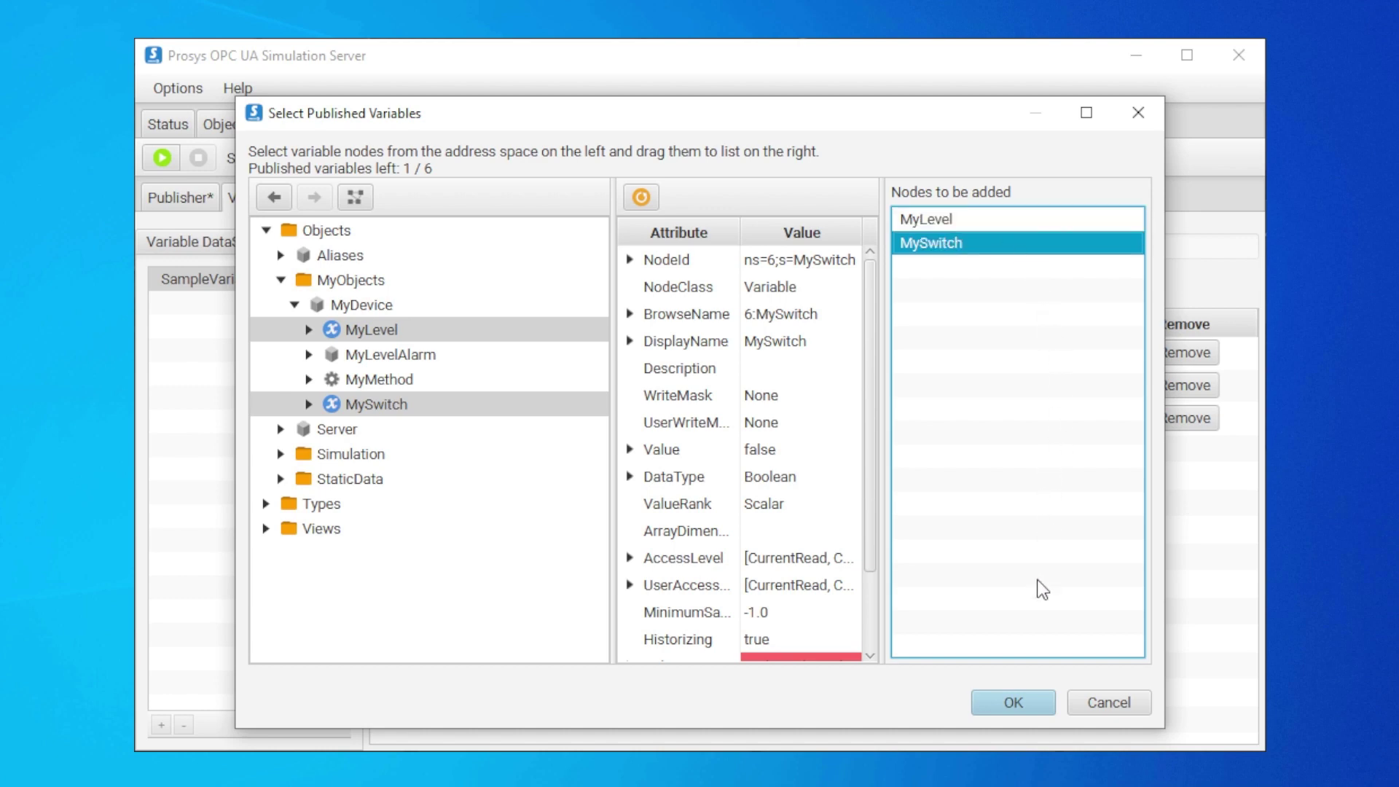
left_click(1019, 704)
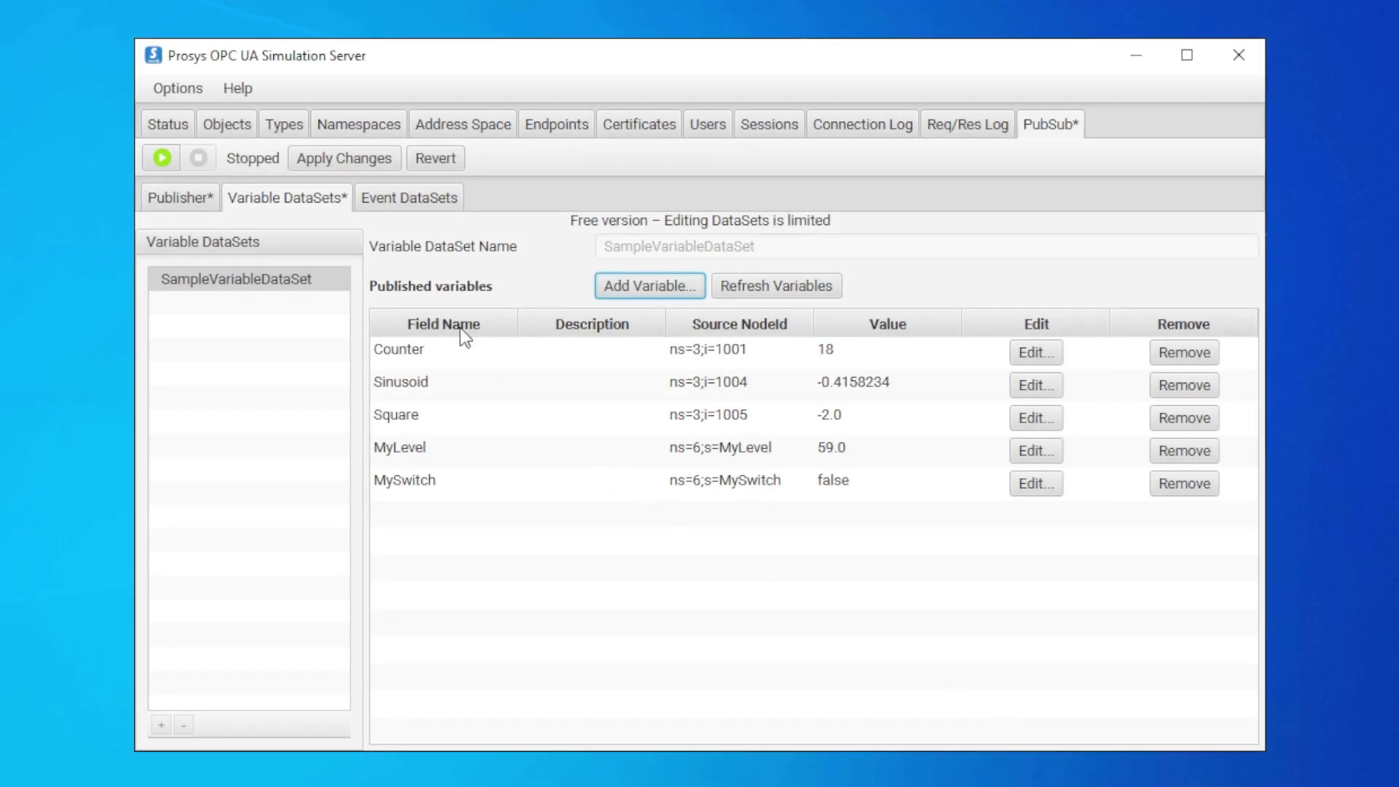
Step: Select SampleEventDataSet under Event DataSets and set its event notifier to the Server node
left_click(406, 195)
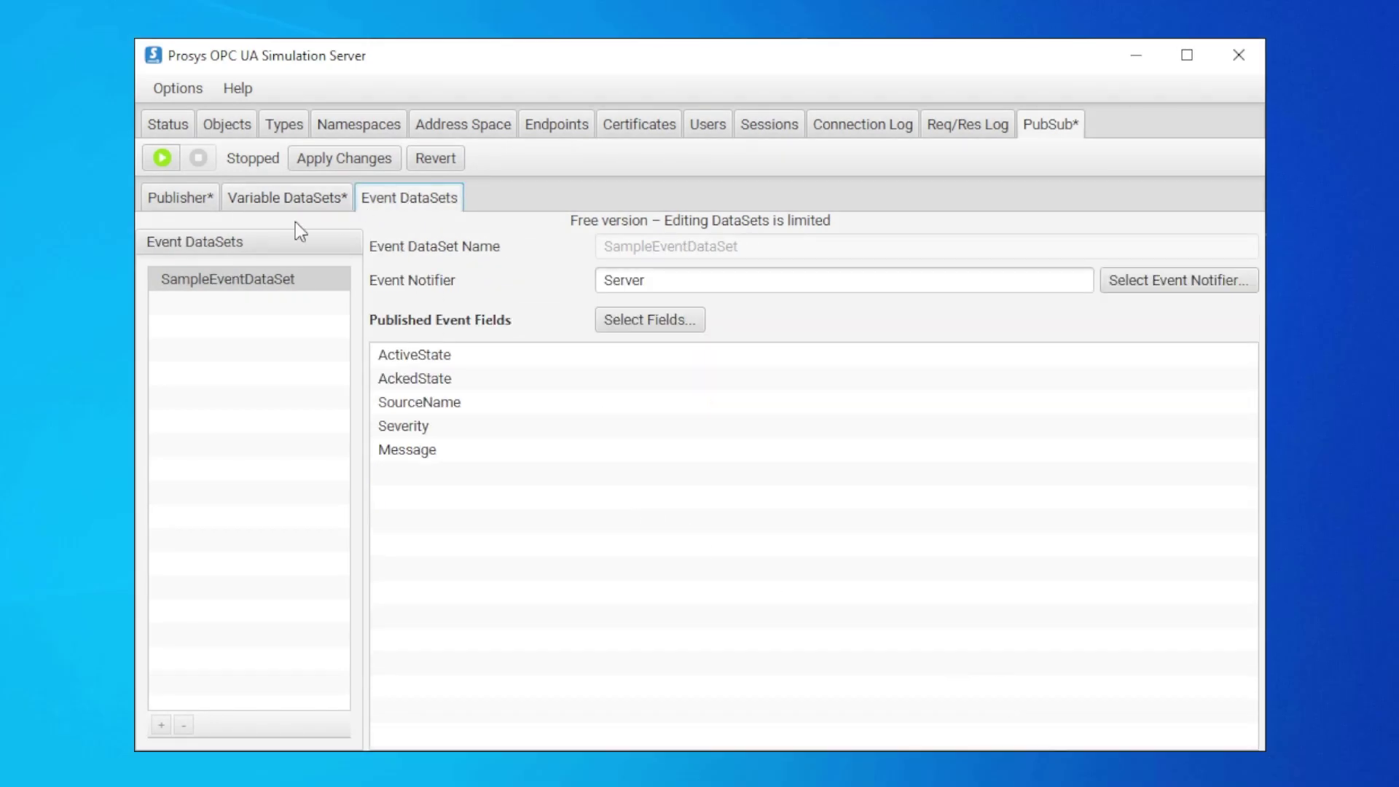
left_click(260, 276)
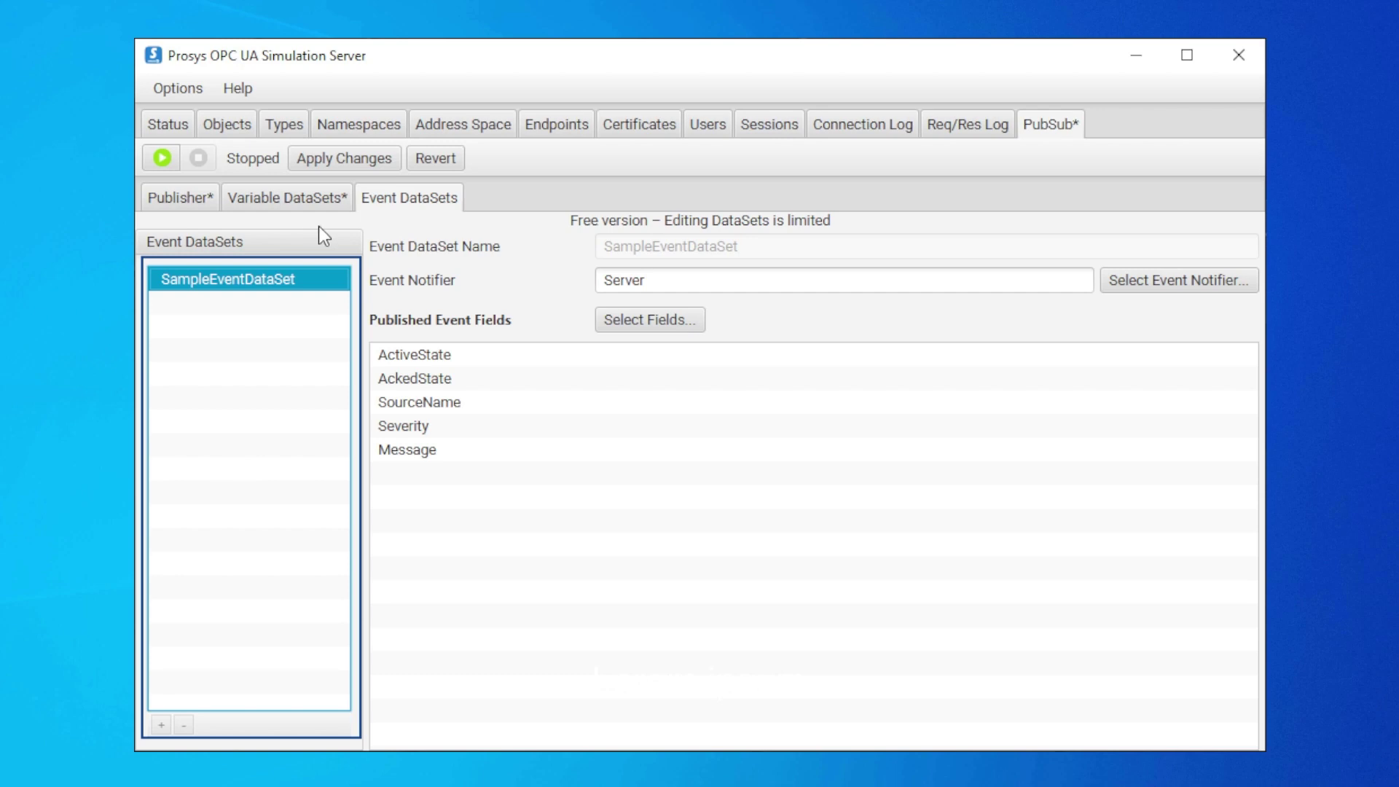
left_click(449, 445)
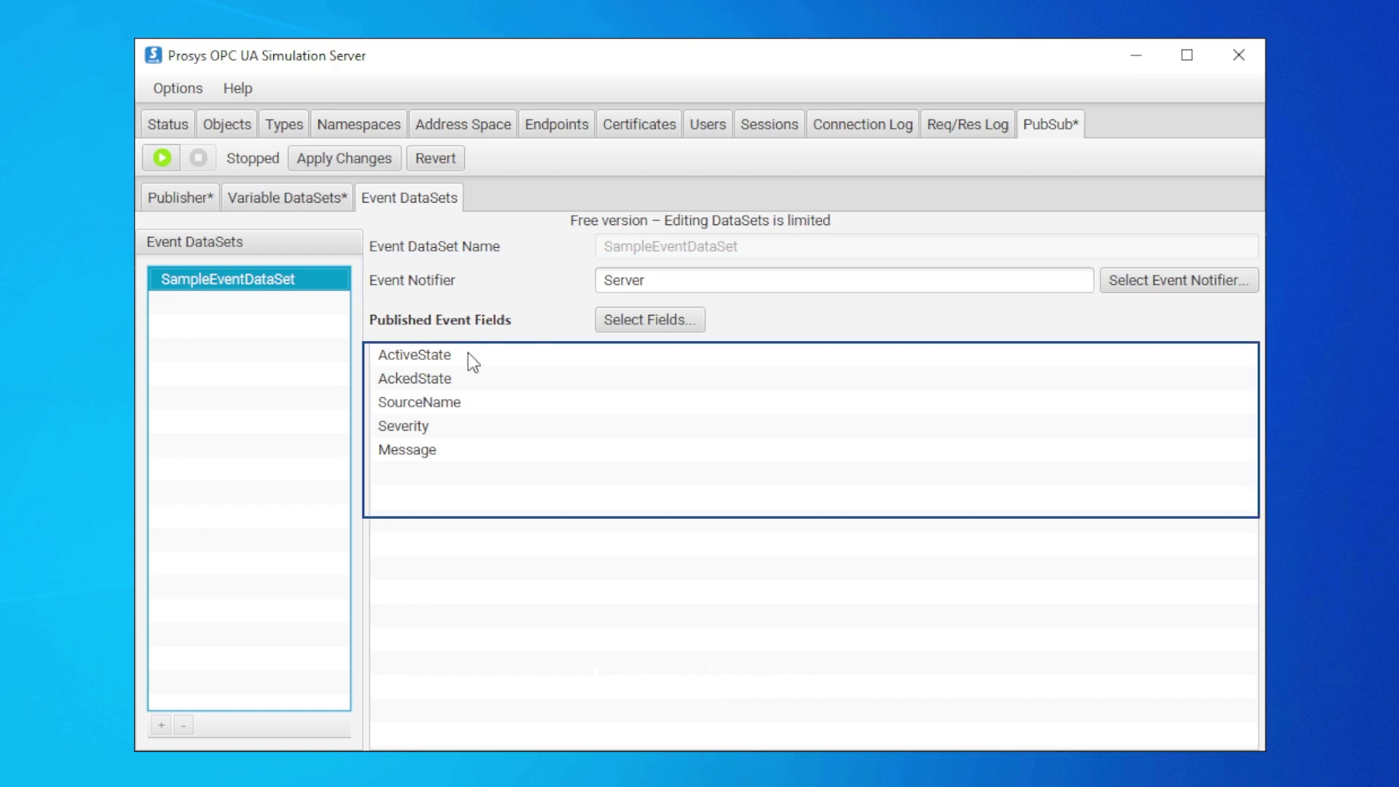
left_click(1212, 286)
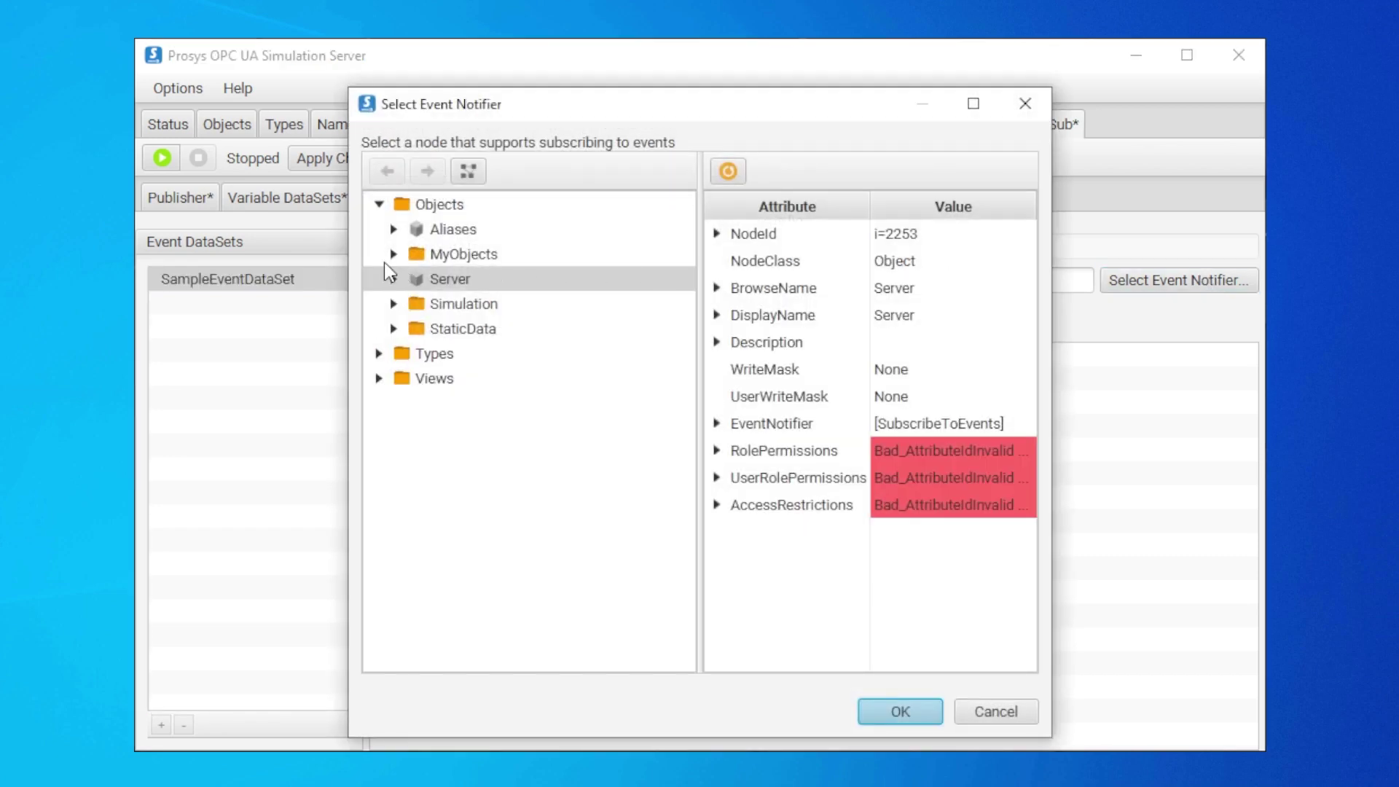
left_click(393, 279)
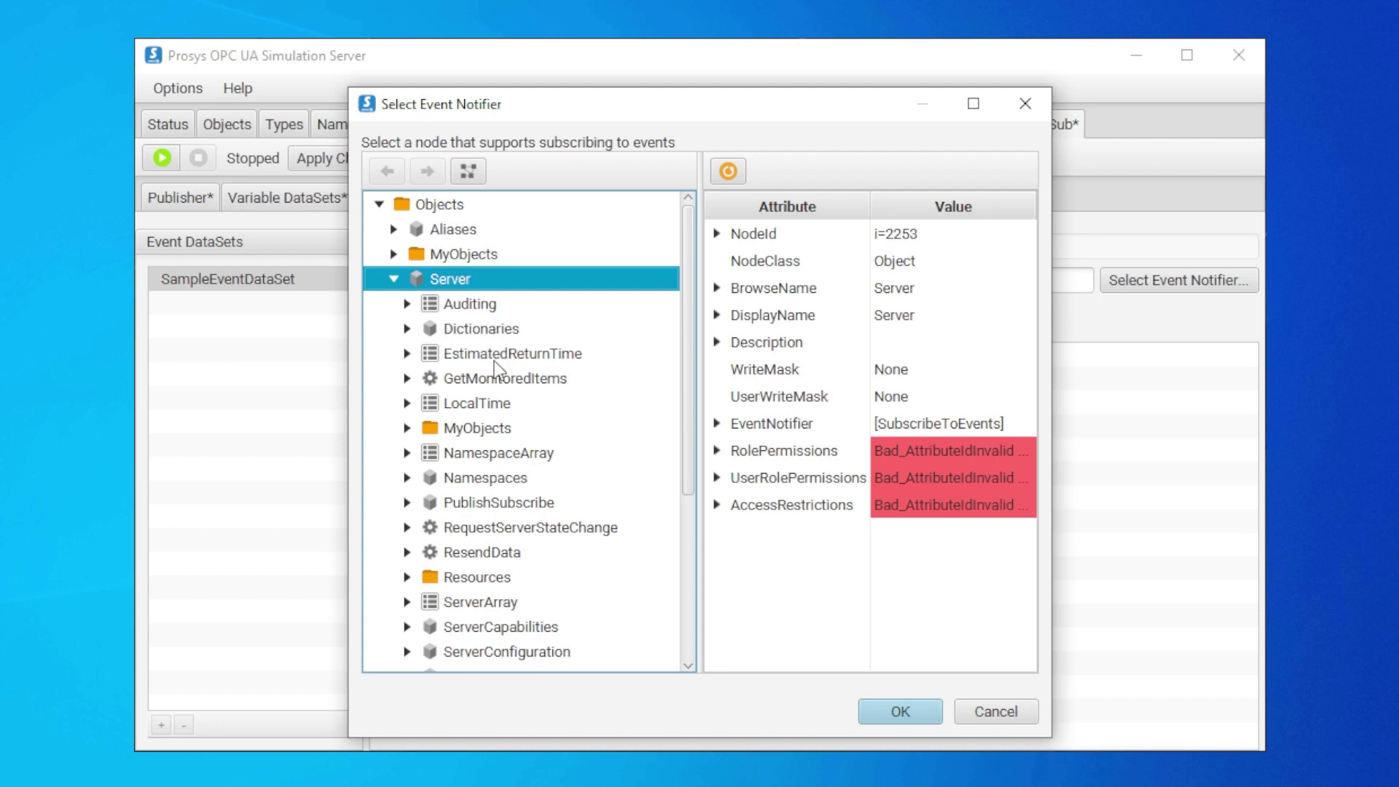
left_click(486, 504)
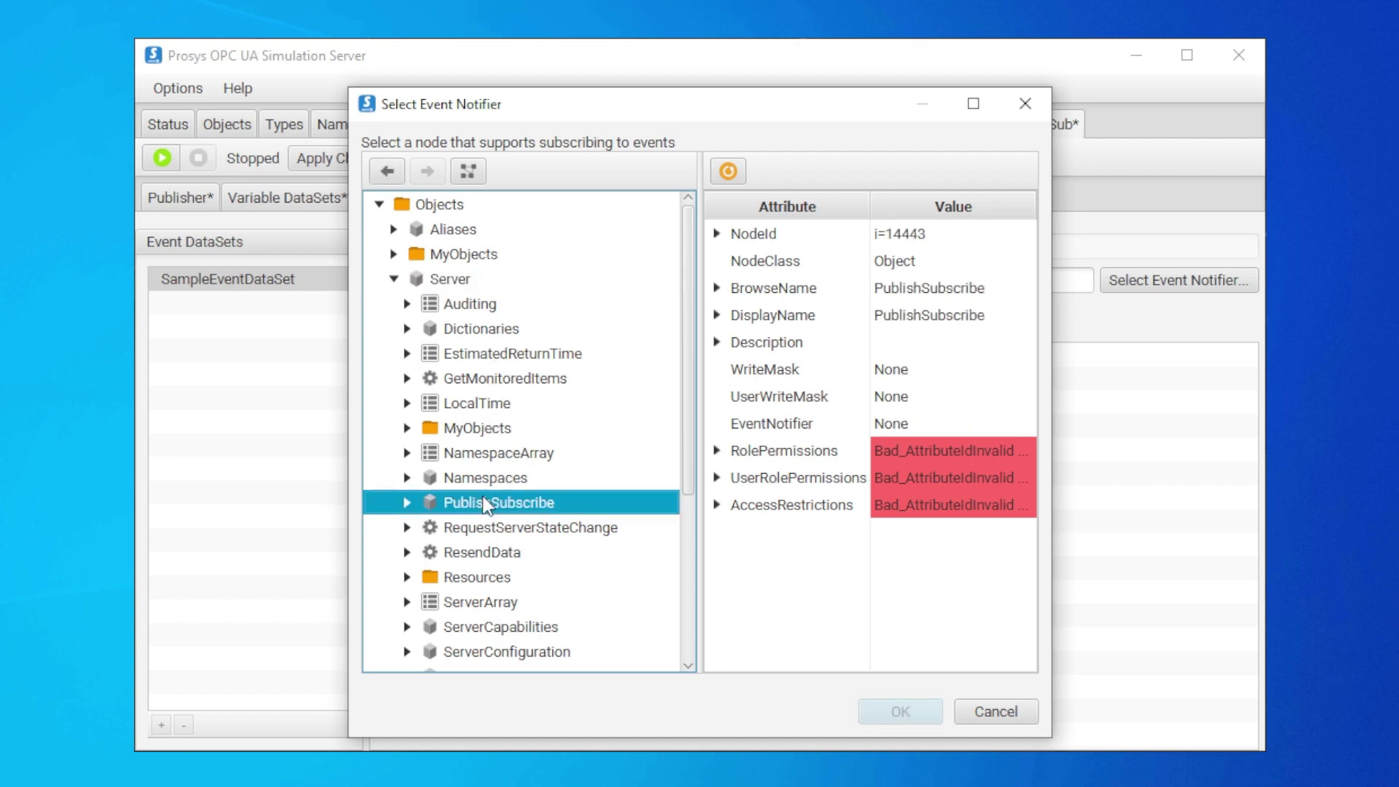
left_click(474, 380)
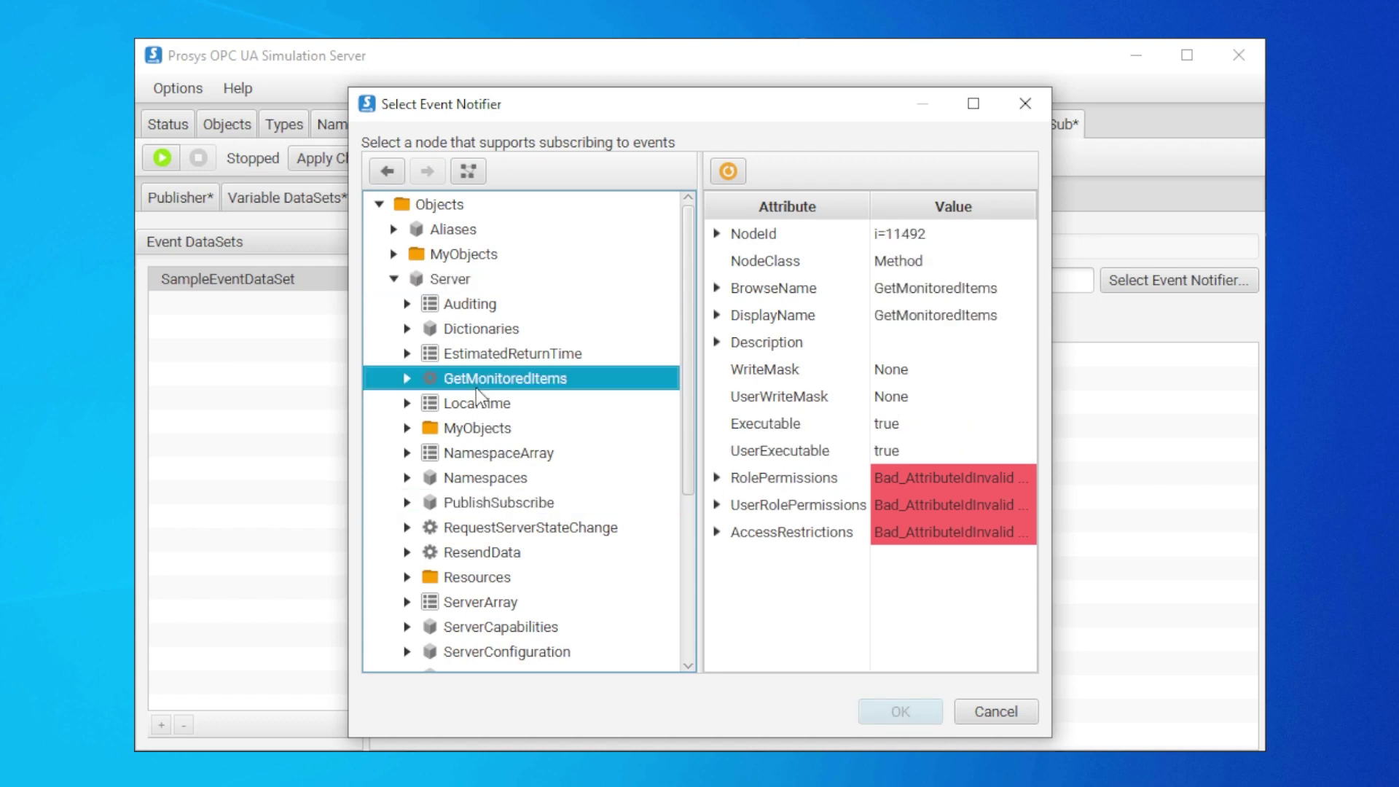
left_click(459, 282)
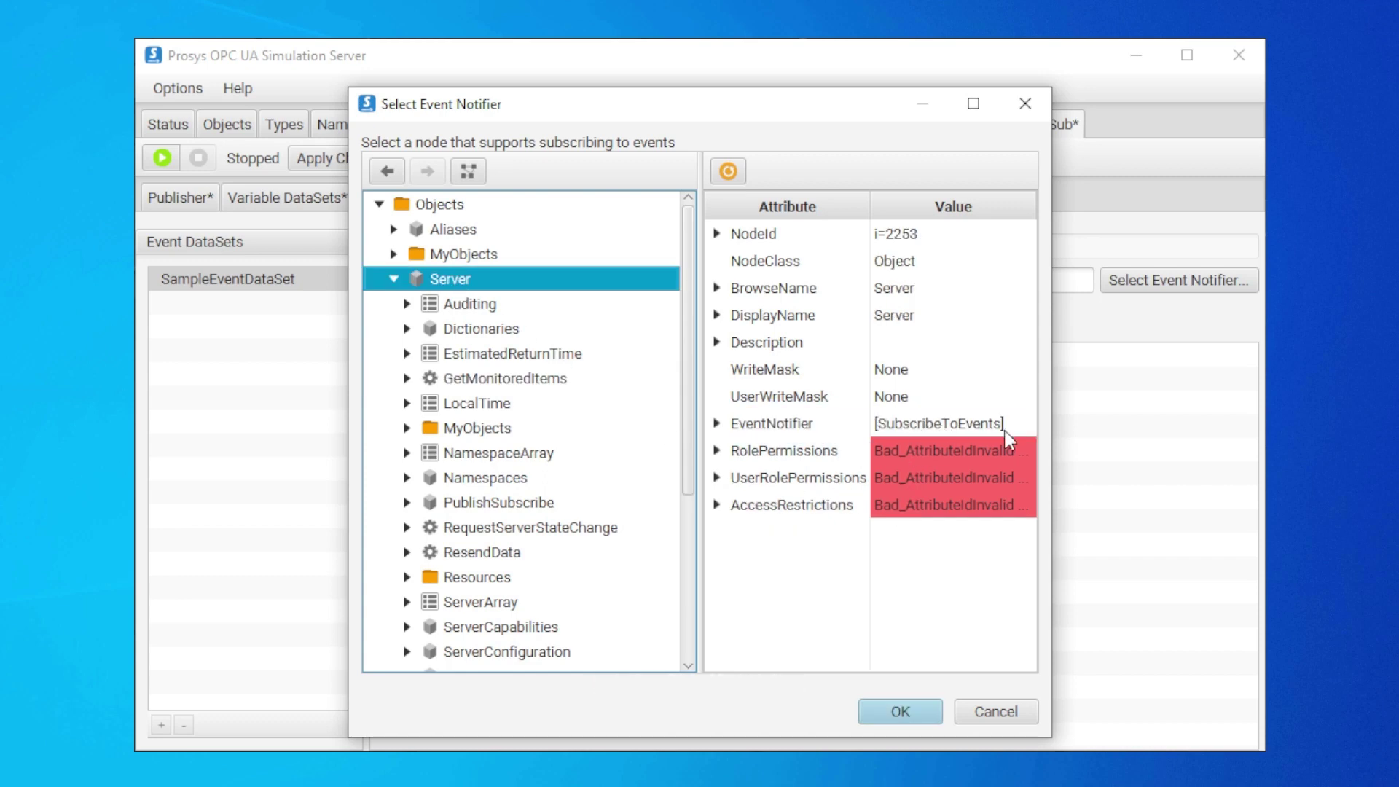
left_click(923, 709)
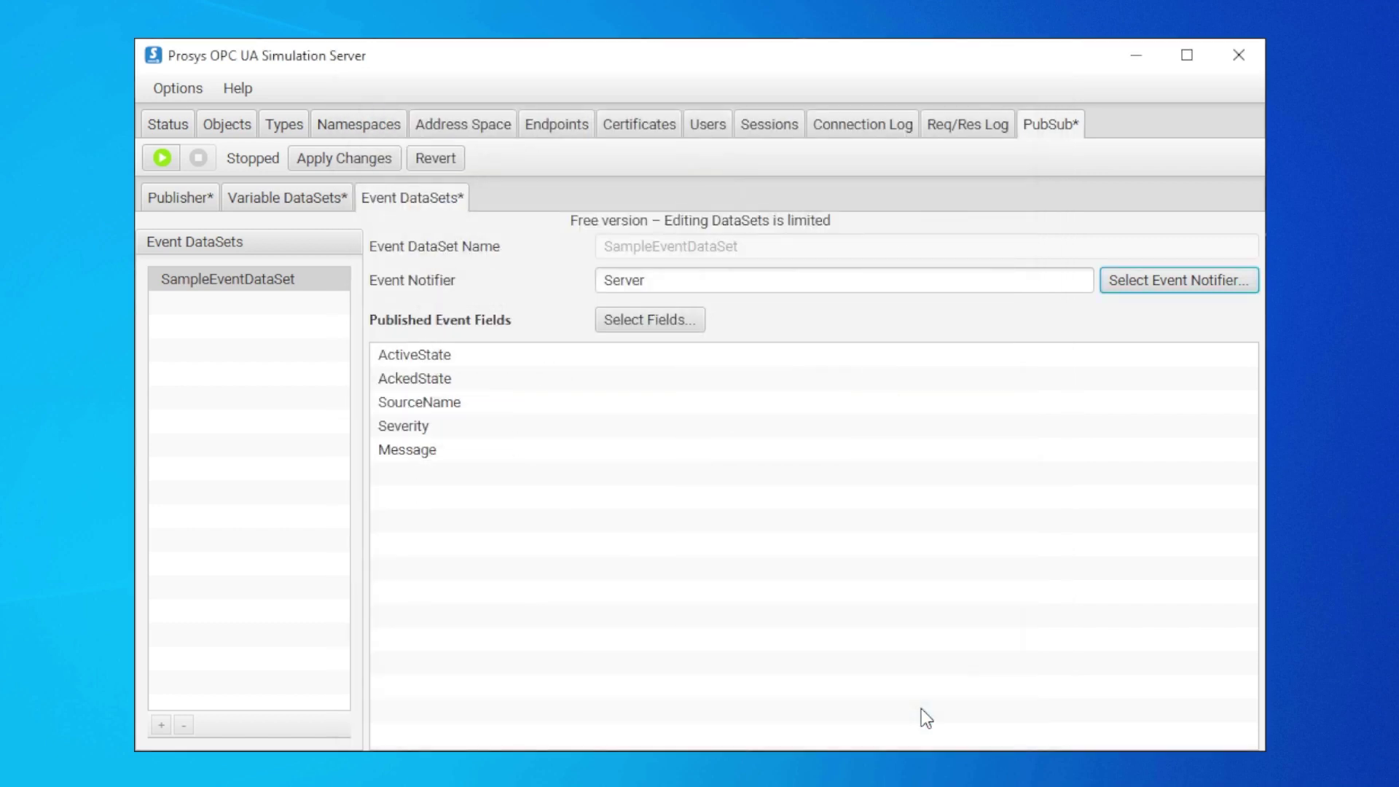
Step: Add the Time field as a sixth published event field of SampleEventDataSet
left_click(662, 325)
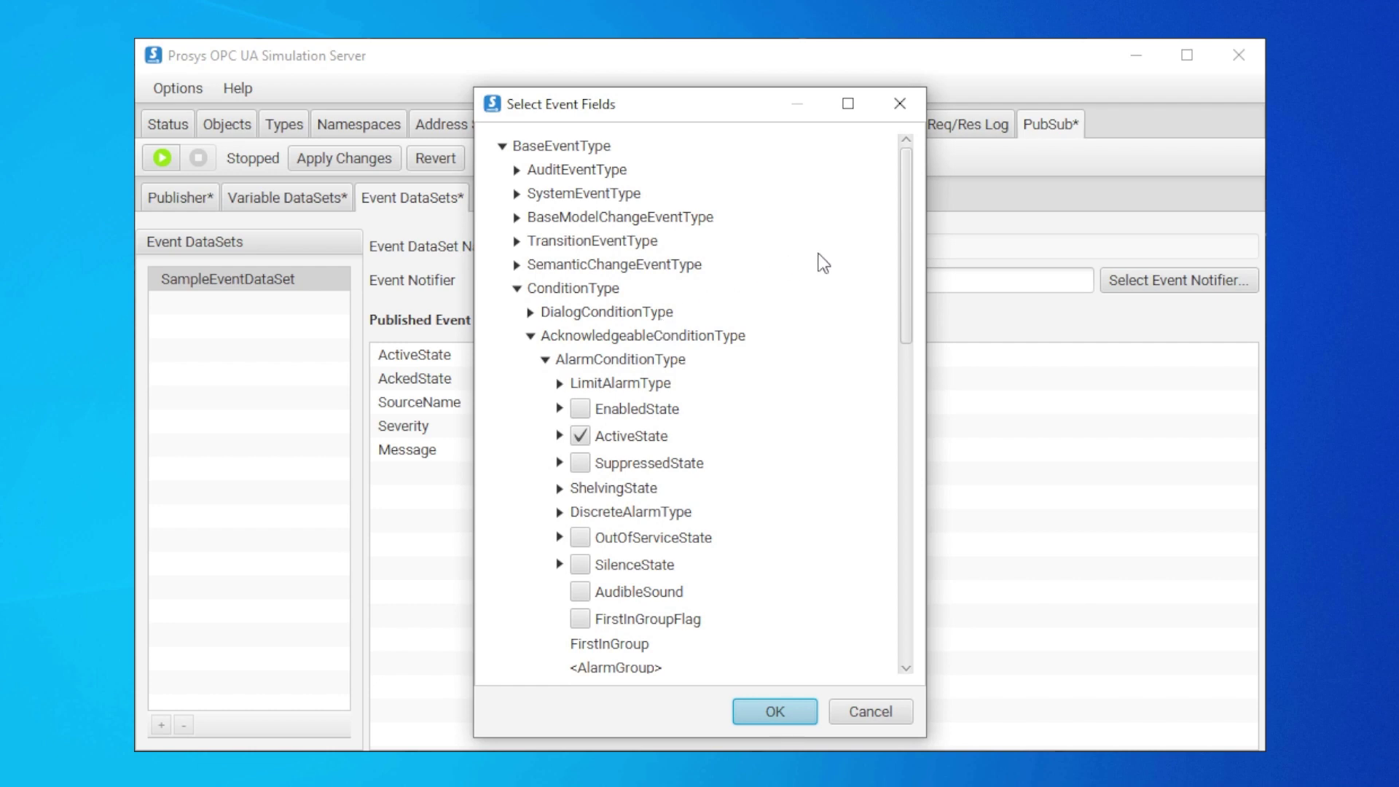
scroll(908, 234, "down", 1)
left_click_drag(910, 255, 914, 571)
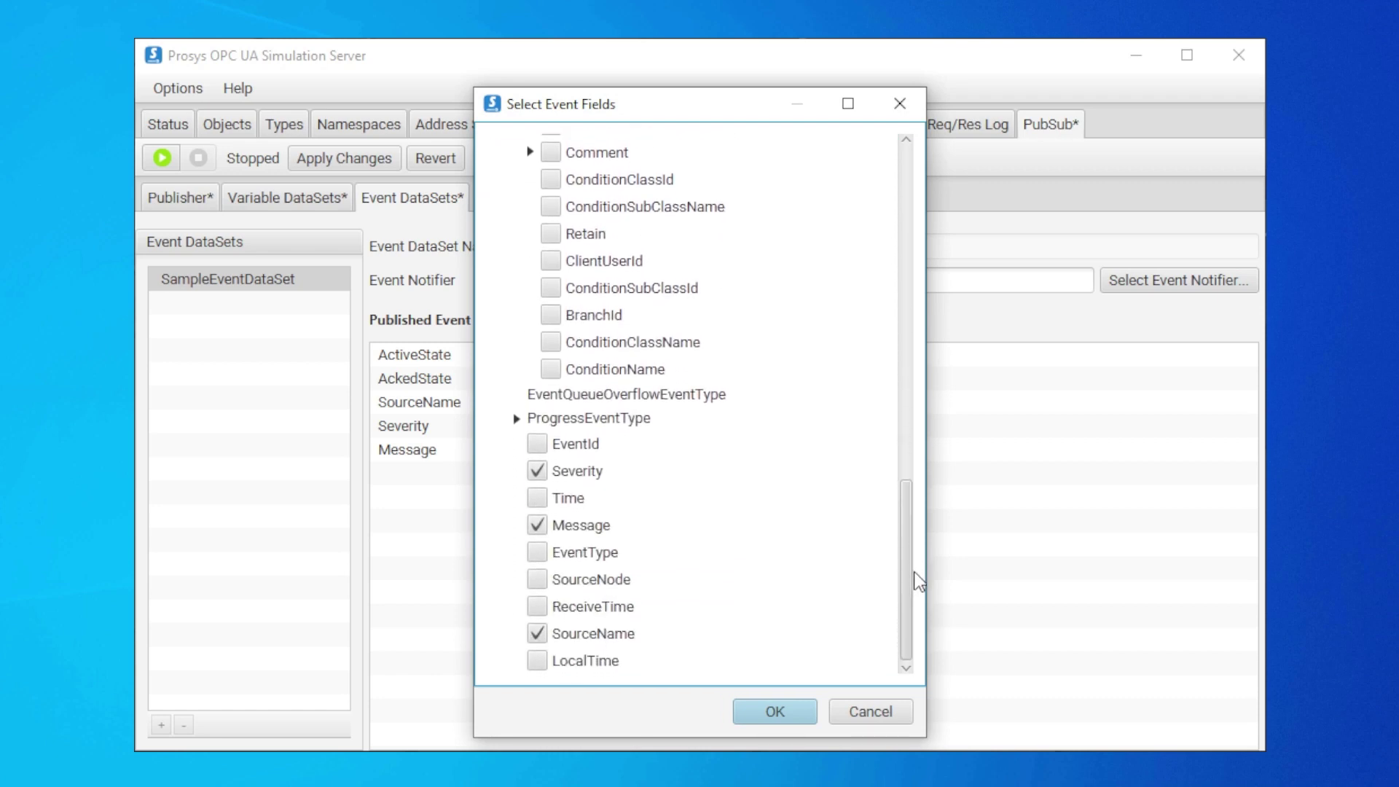
left_click(542, 500)
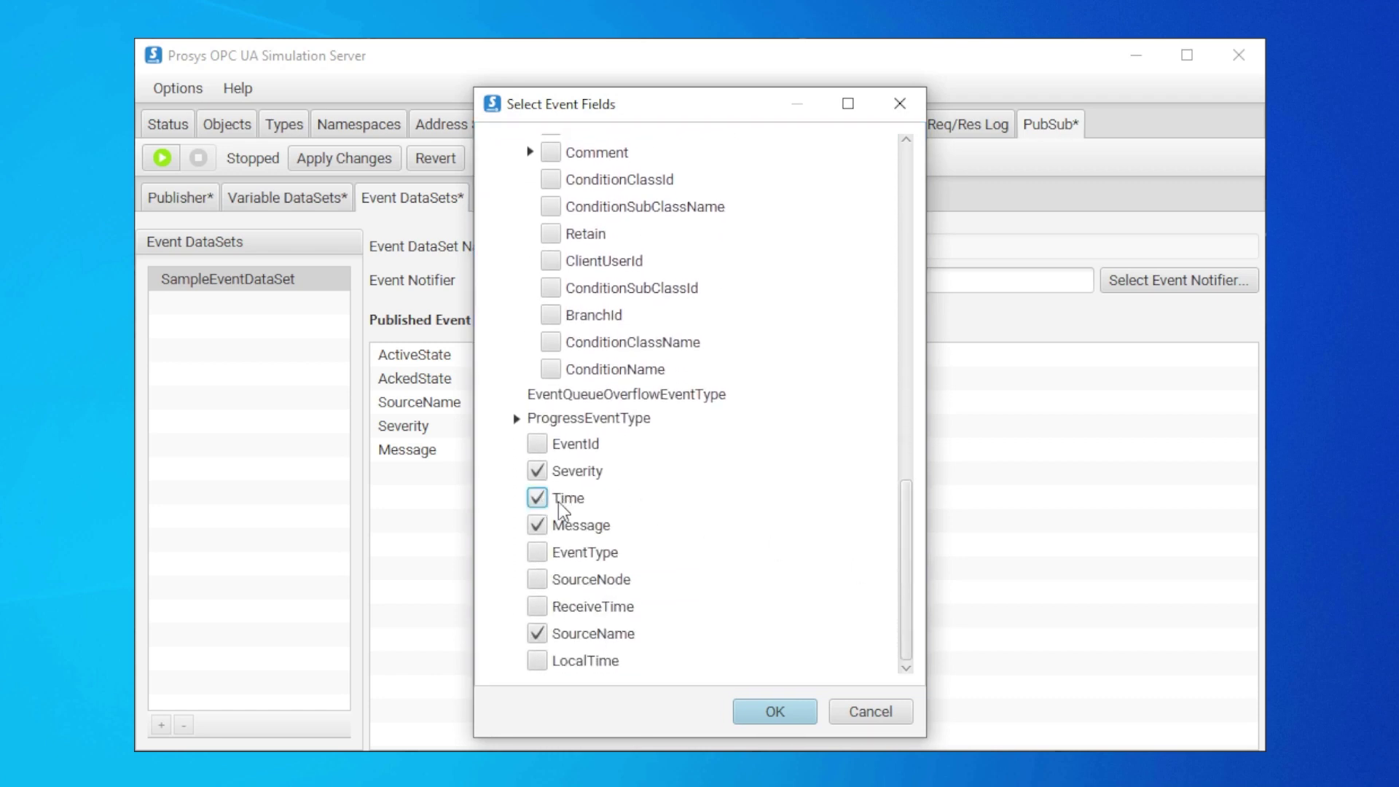
left_click(762, 705)
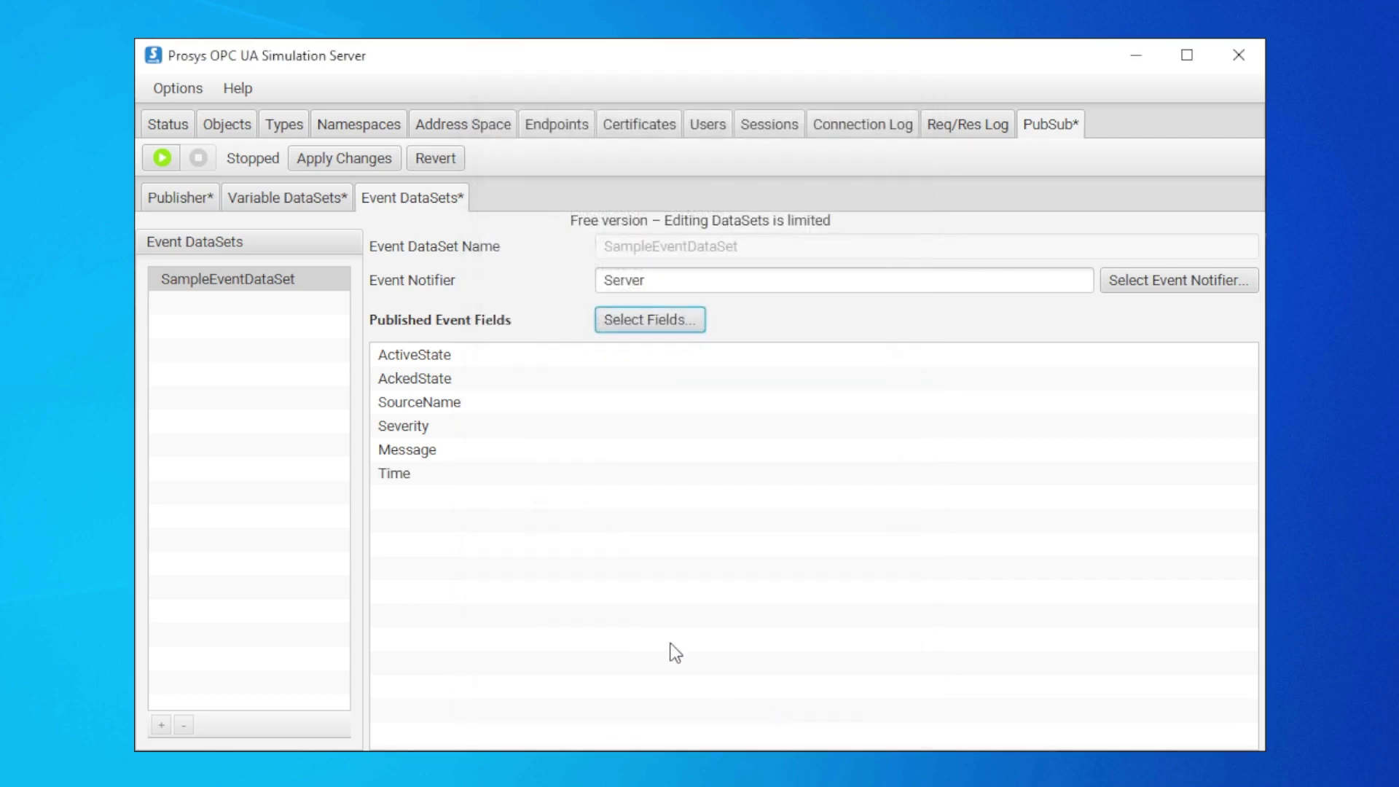
left_click(419, 473)
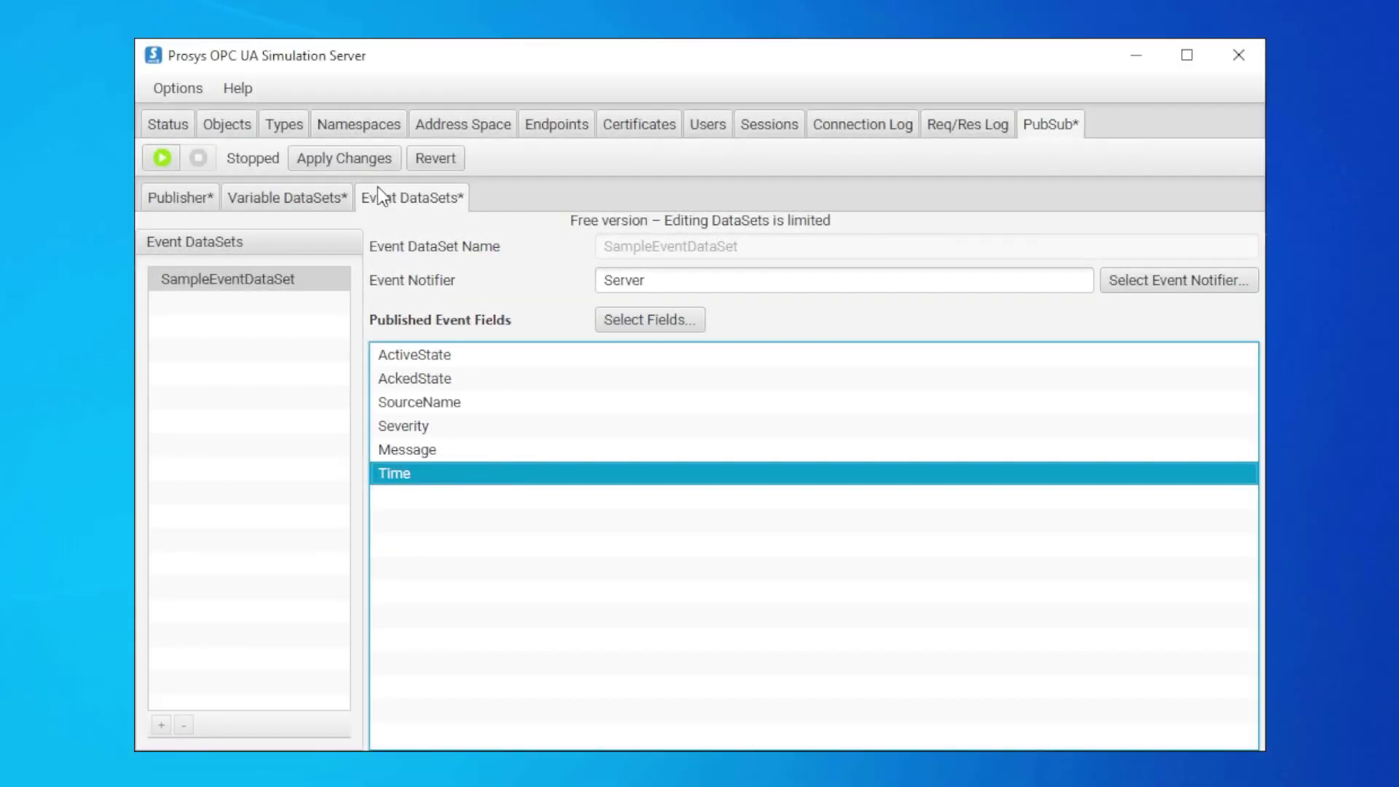
Step: Apply all pending PubSub edits and start the MQTT/JSON publisher to mqtt://localhost:1883
left_click(318, 207)
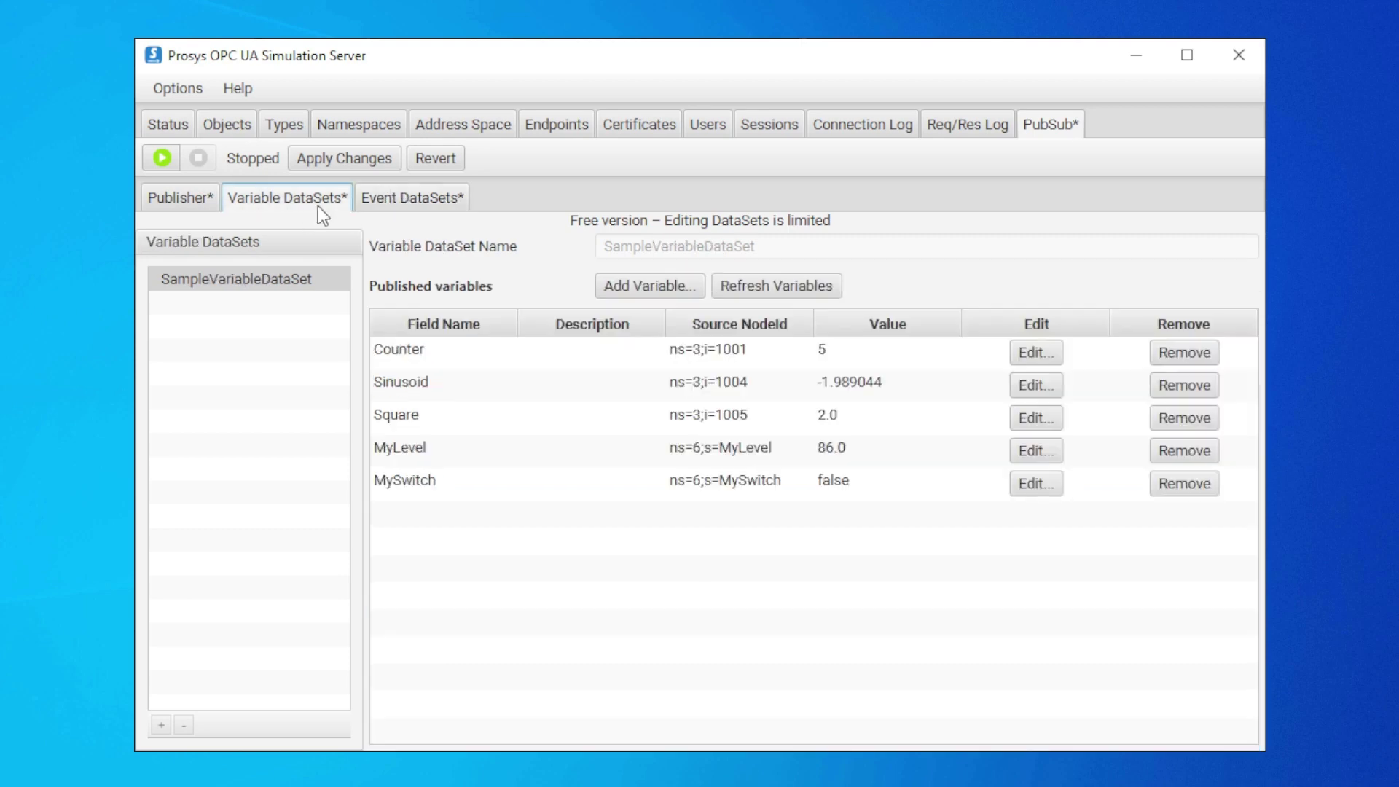
left_click(210, 204)
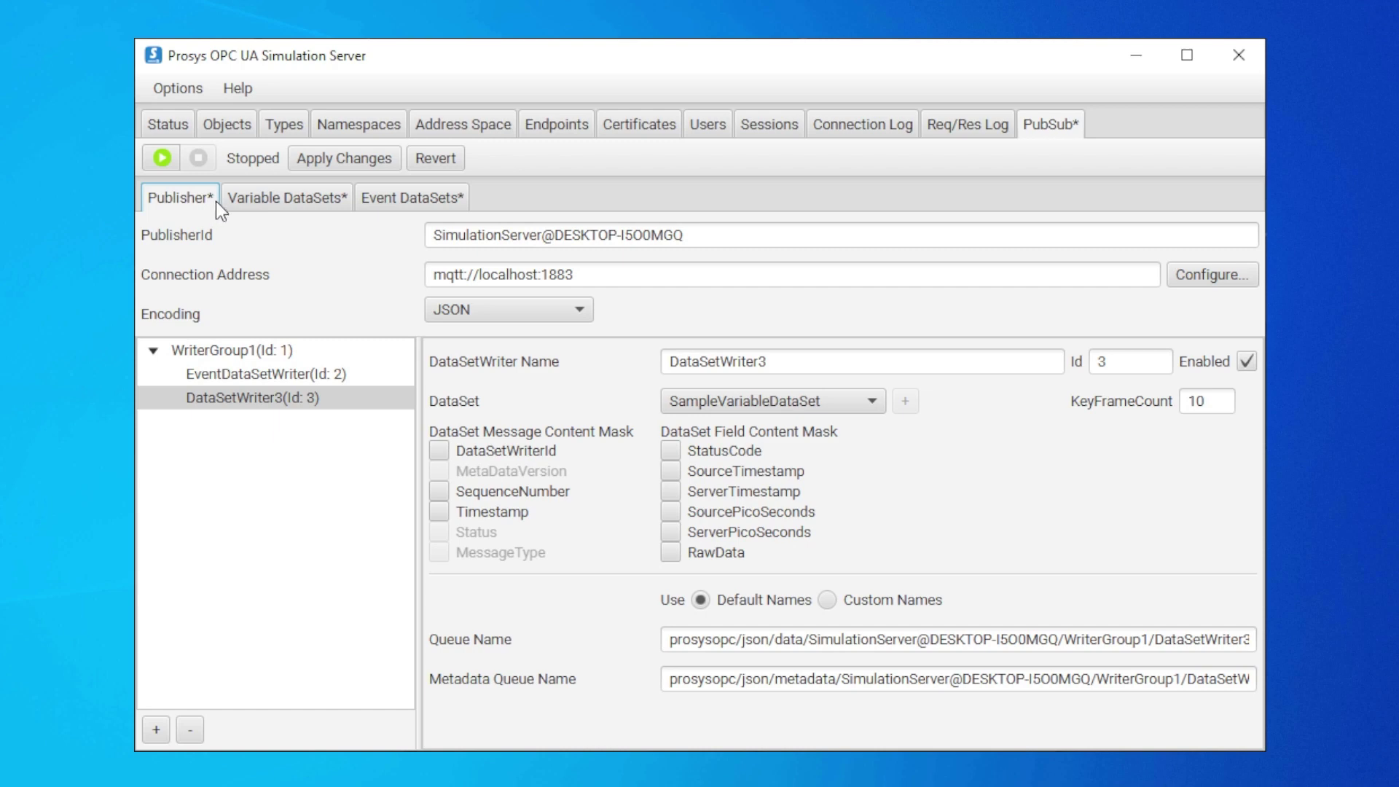
left_click(357, 157)
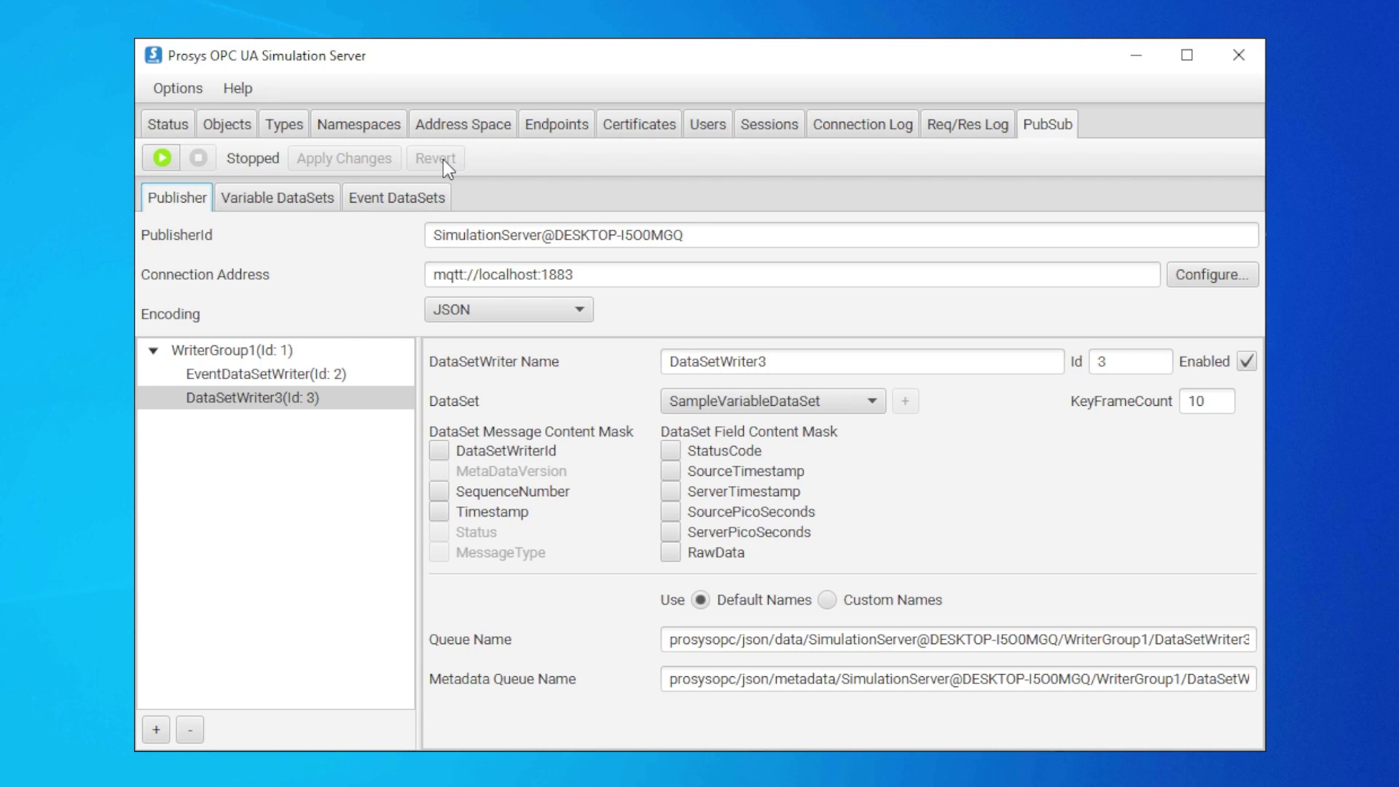
left_click(161, 159)
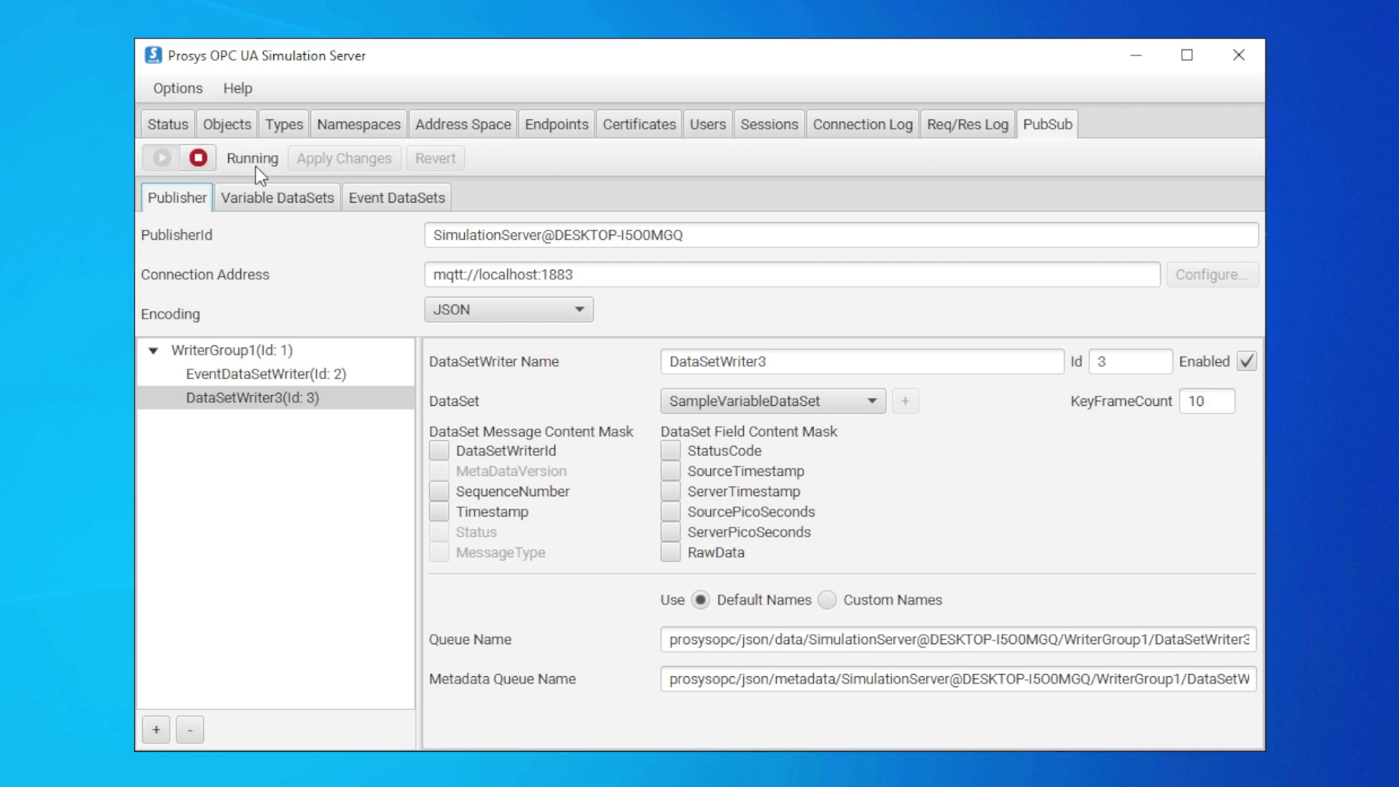
Step: Confirm on the Status page that Server Status and PubSub Status both read Running
left_click(165, 125)
left_click_drag(676, 459, 556, 457)
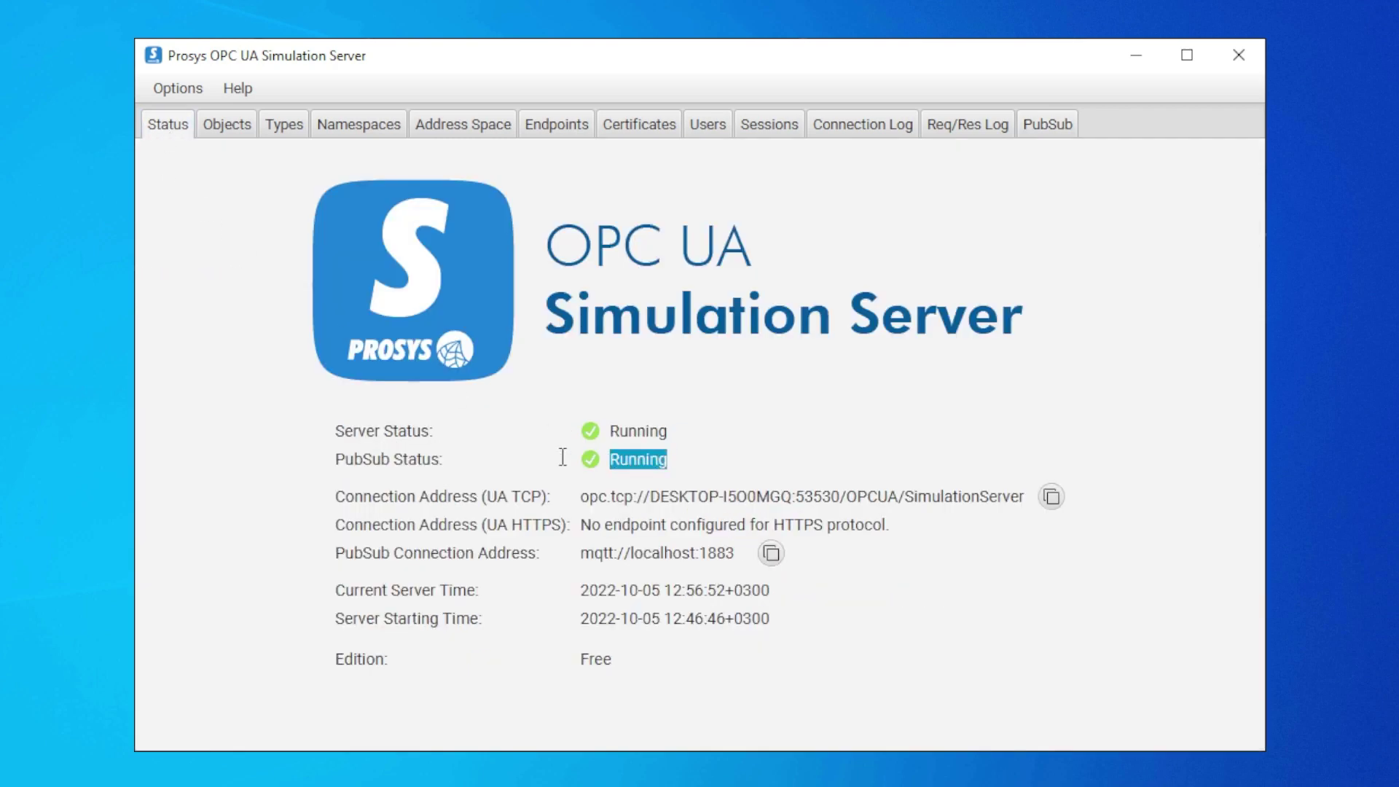
left_click(681, 461)
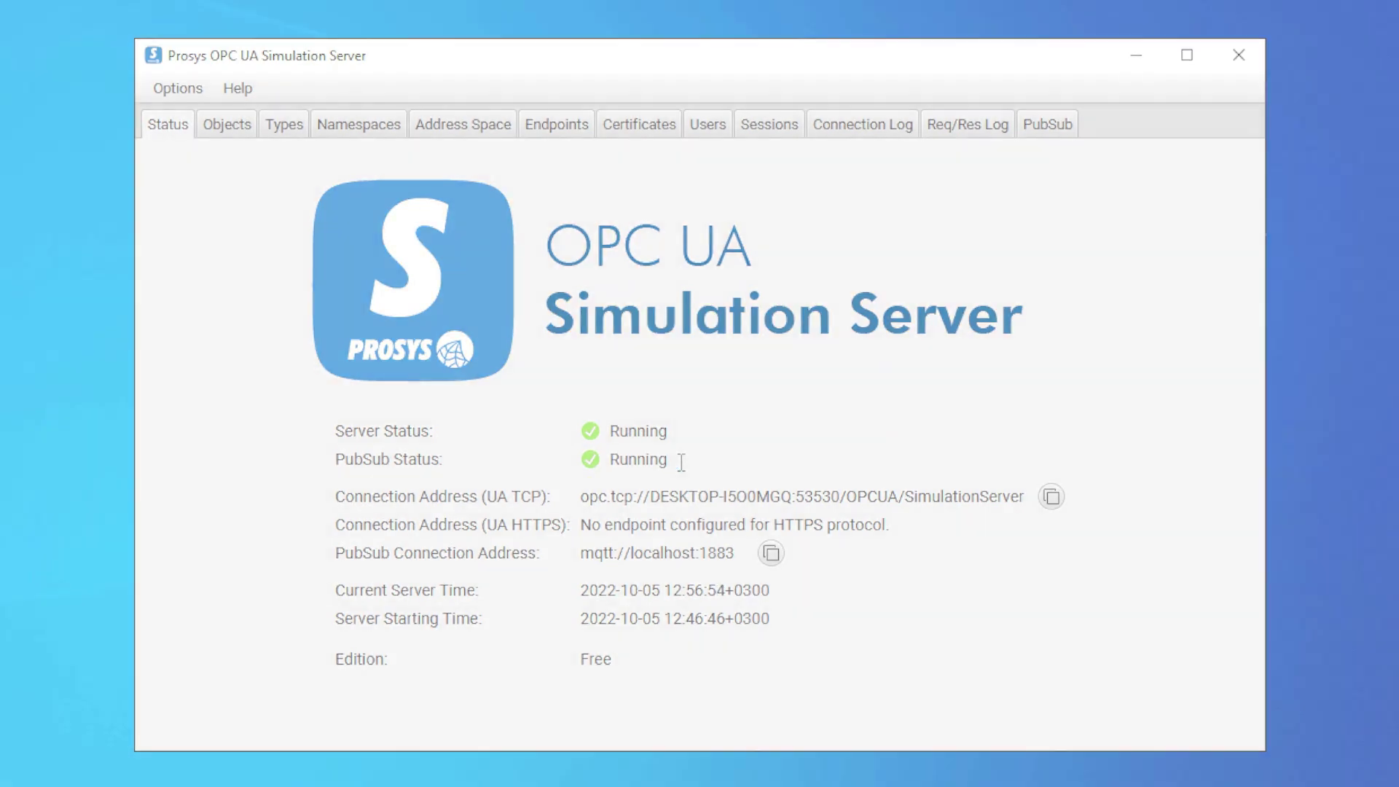